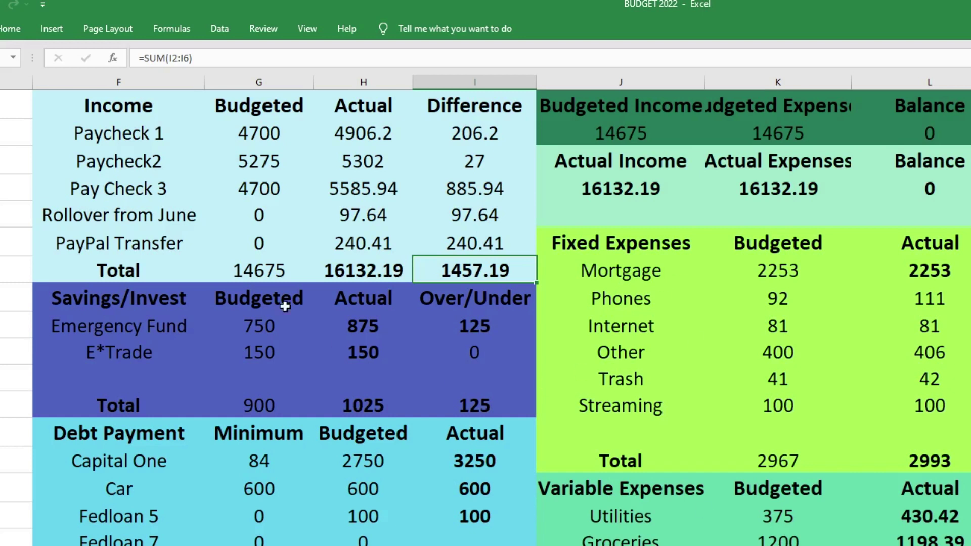
Review budgeted, actual and difference amounts for Paycheck 1, Paycheck2 and Pay Check 3
{"action": "left_click", "coordinate": [62, 134]}
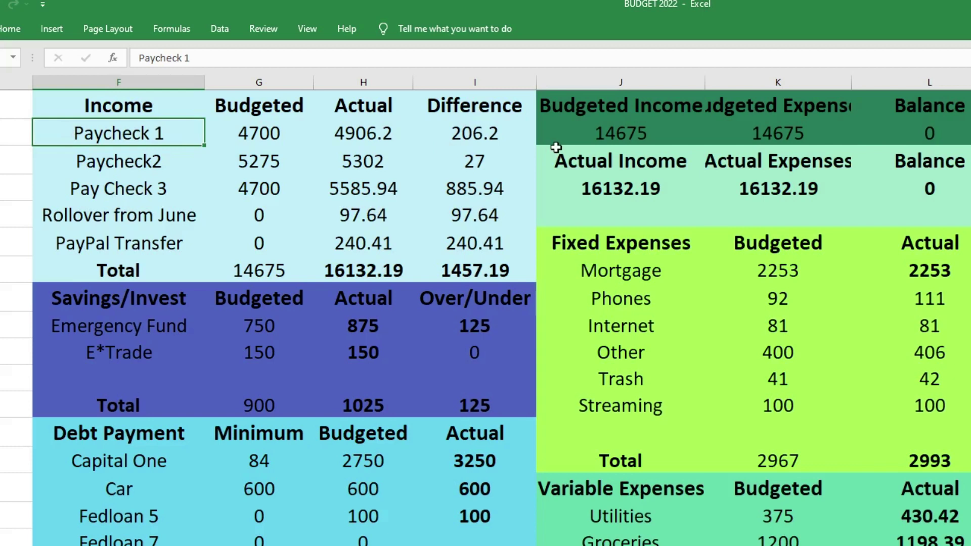
{"action": "key", "text": "Right"}
{"action": "key", "text": "Right"}
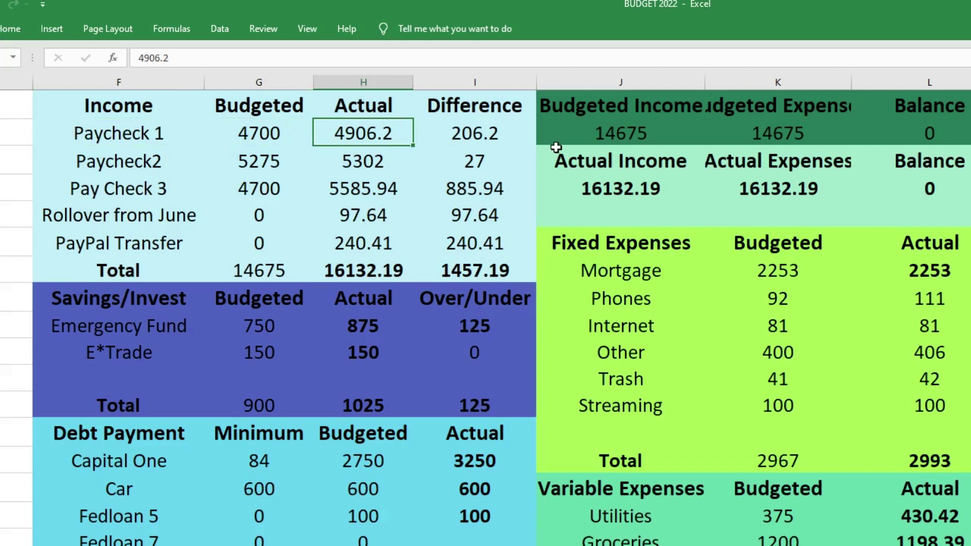
{"action": "key", "text": "Right"}
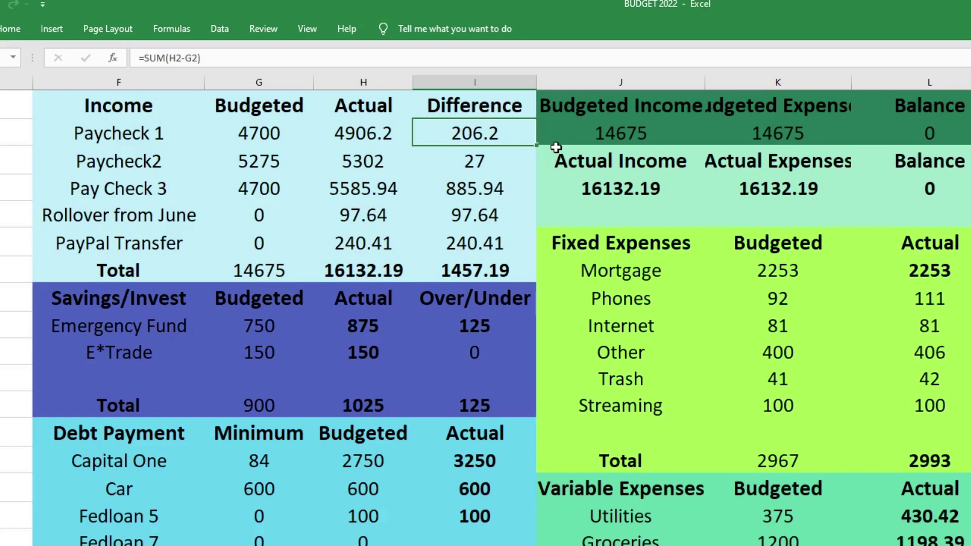
{"action": "key", "text": "Down"}
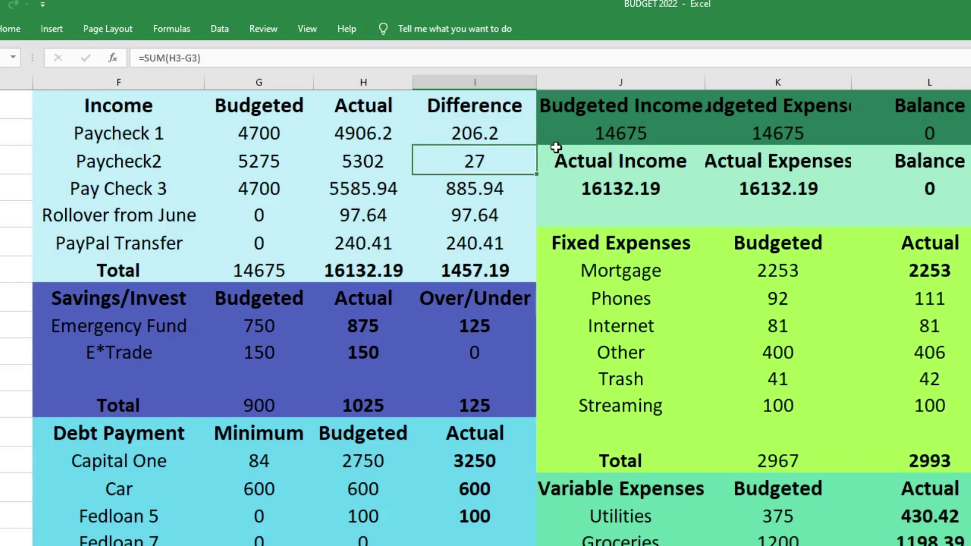
{"action": "key", "text": "Left"}
{"action": "key", "text": "Left"}
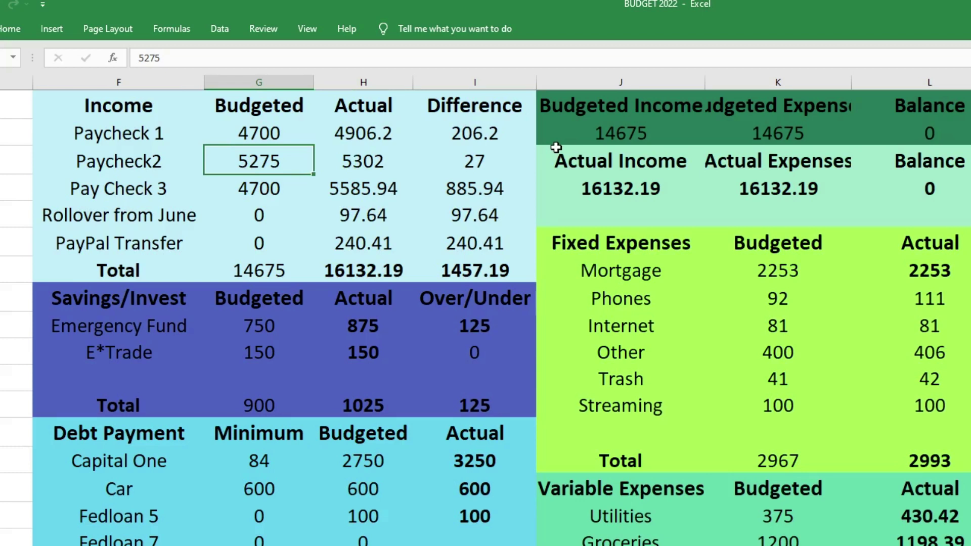
{"action": "key", "text": "Right"}
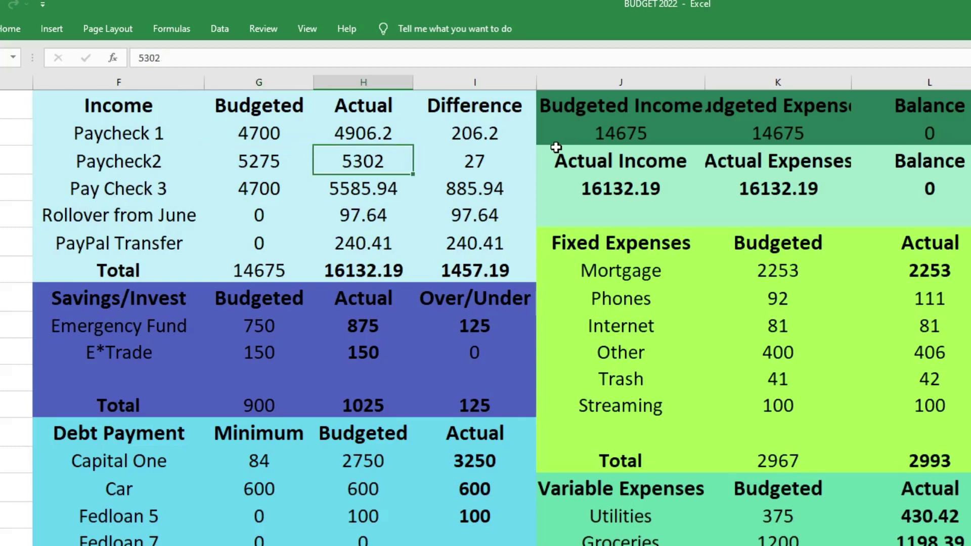
{"action": "key", "text": "Right"}
{"action": "key", "text": "Down"}
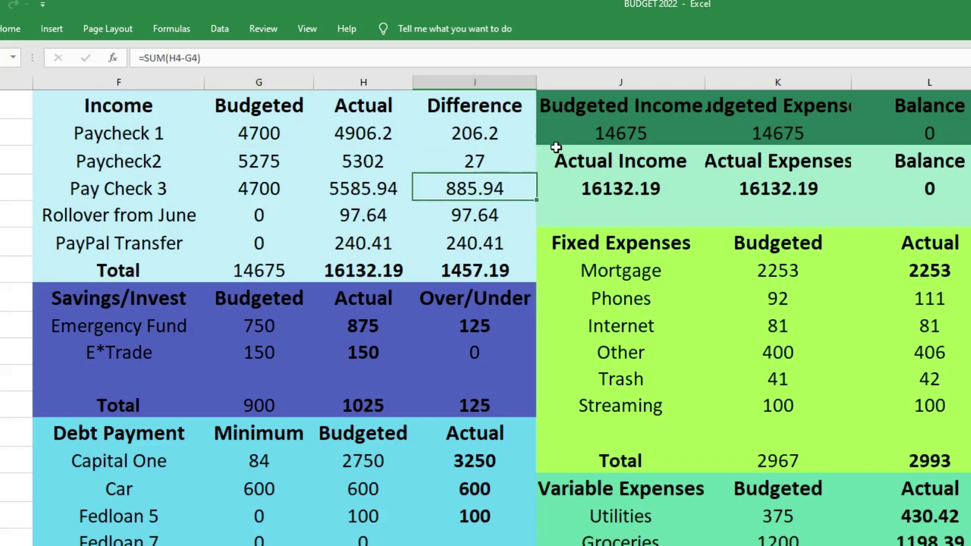
{"action": "key", "text": "Left"}
{"action": "key", "text": "Left"}
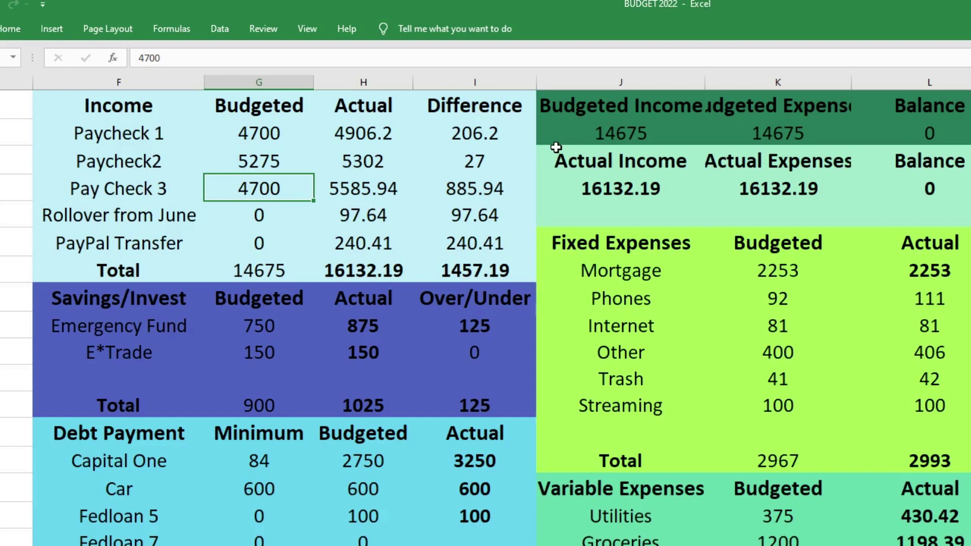
{"action": "key", "text": "Right"}
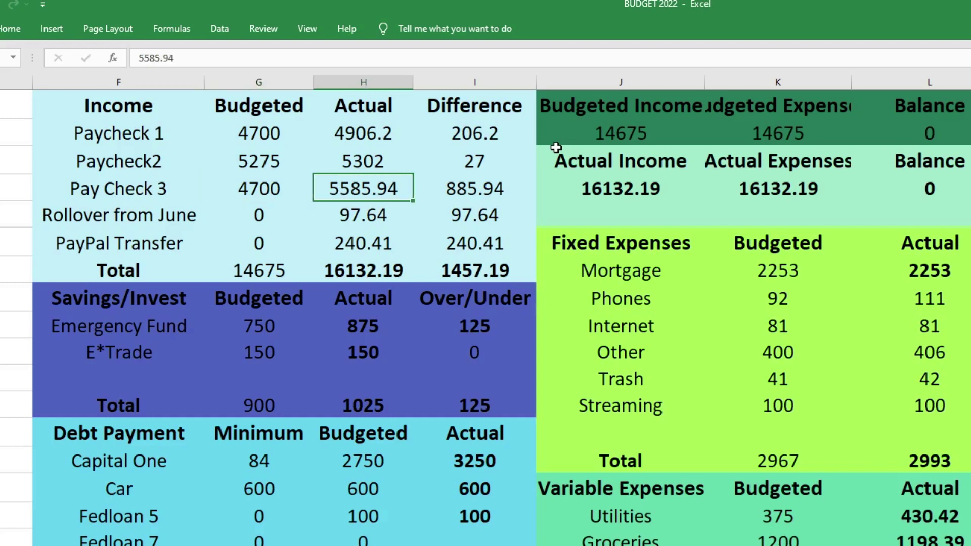
{"action": "key", "text": "Right"}
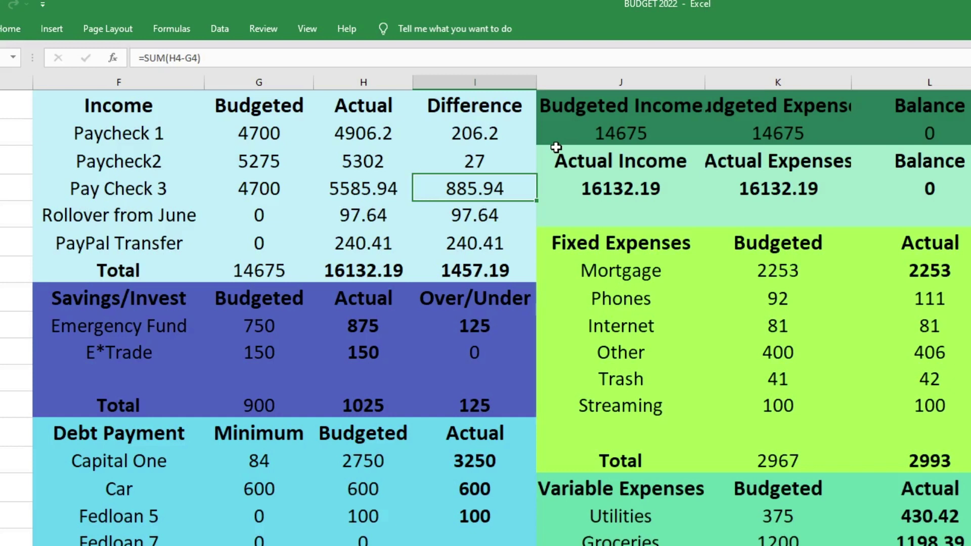
Check the Rollover from June and PayPal Transfer rows and the income total formulas
{"action": "key", "text": "Down"}
{"action": "key", "text": "Left"}
{"action": "key", "text": "Left"}
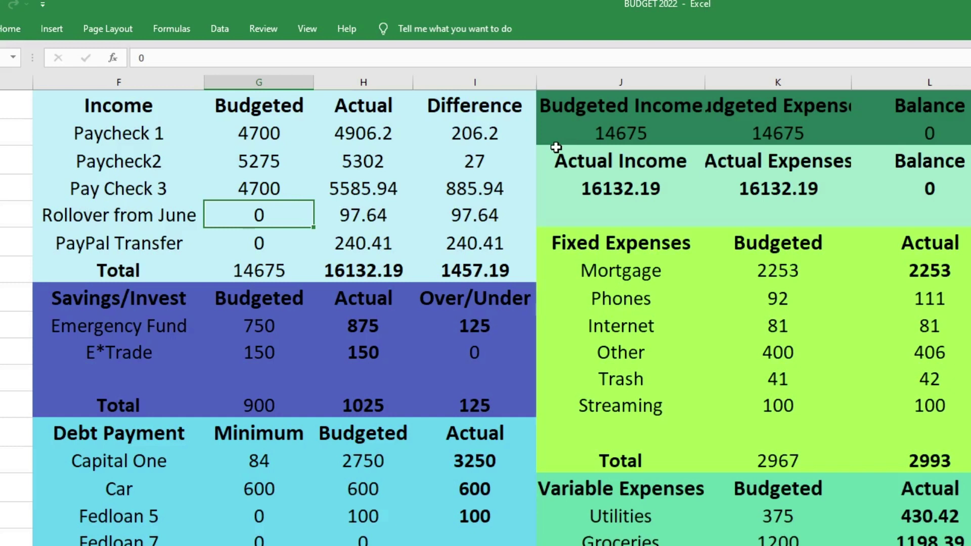
{"action": "key", "text": "Right"}
{"action": "key", "text": "Right"}
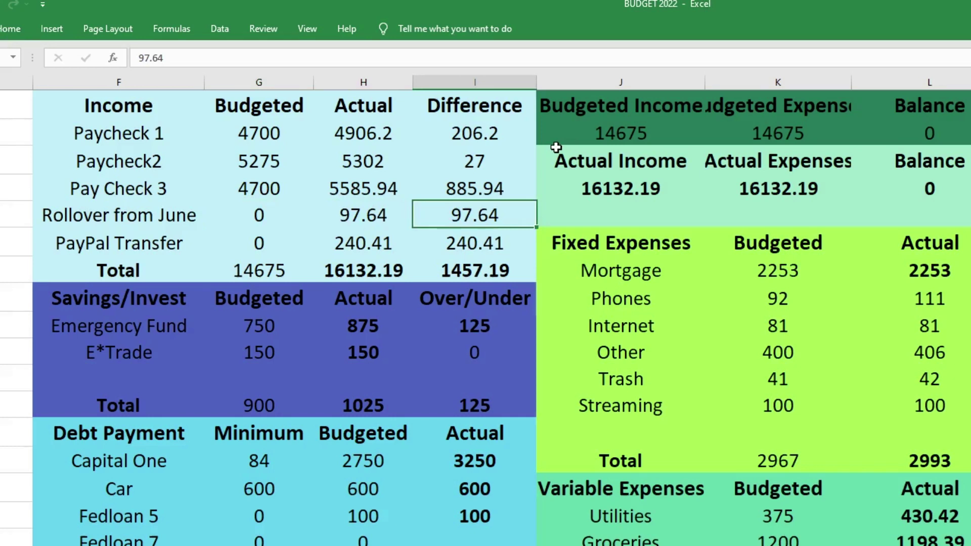
{"action": "key", "text": "Down"}
{"action": "key", "text": "Left"}
{"action": "key", "text": "Left"}
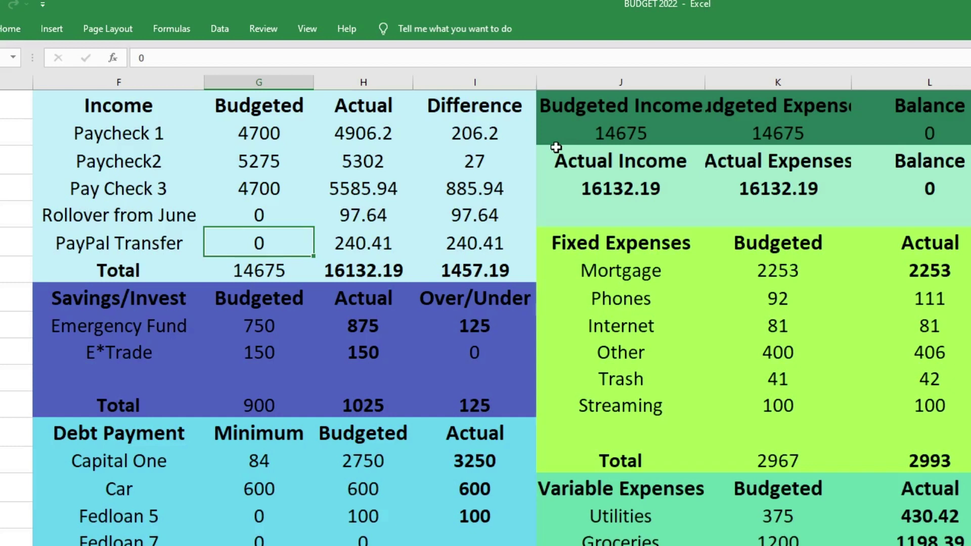
{"action": "key", "text": "Right"}
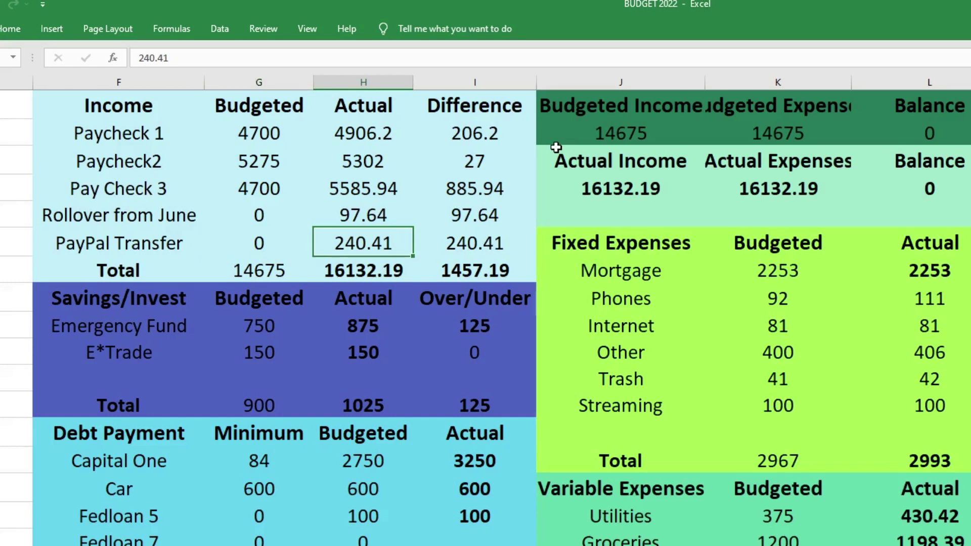
{"action": "key", "text": "Left"}
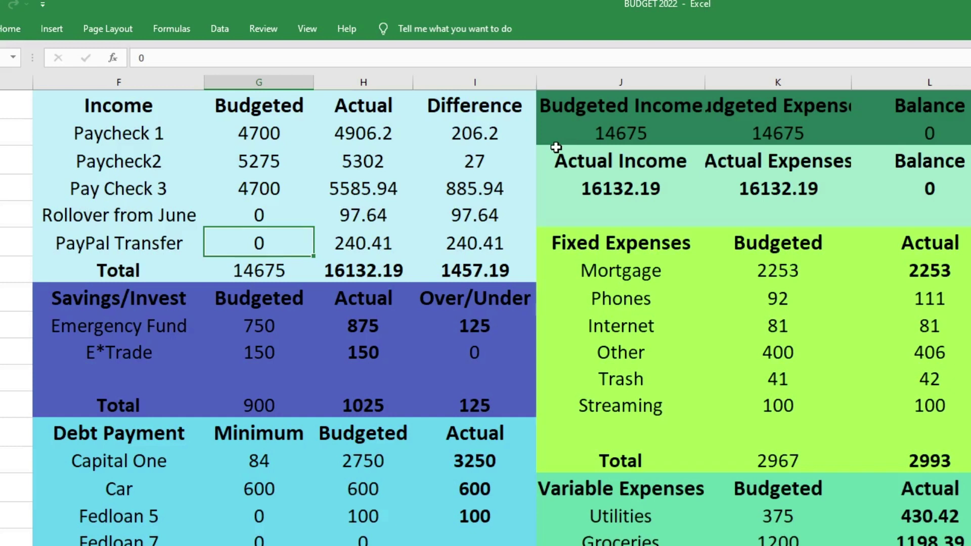
{"action": "key", "text": "Right"}
{"action": "key", "text": "Right"}
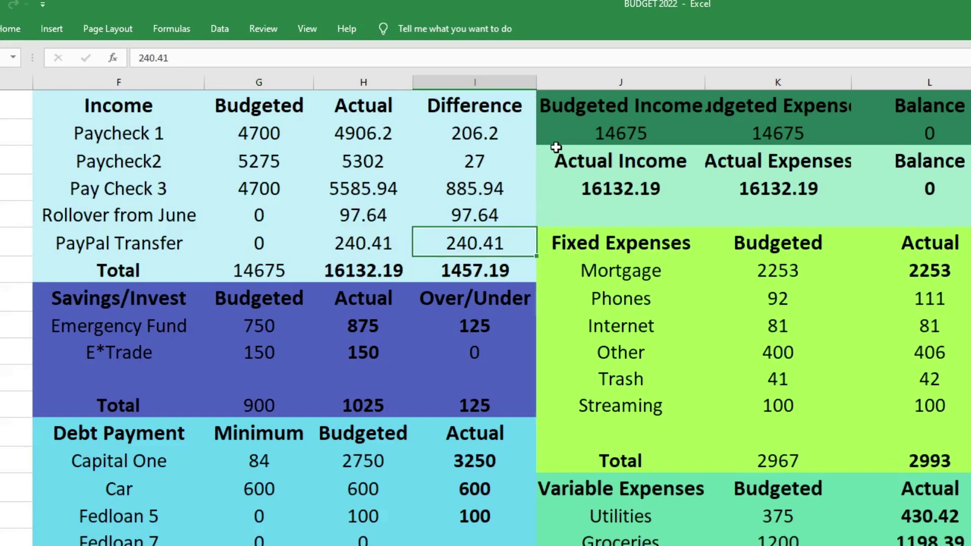
{"action": "key", "text": "Down"}
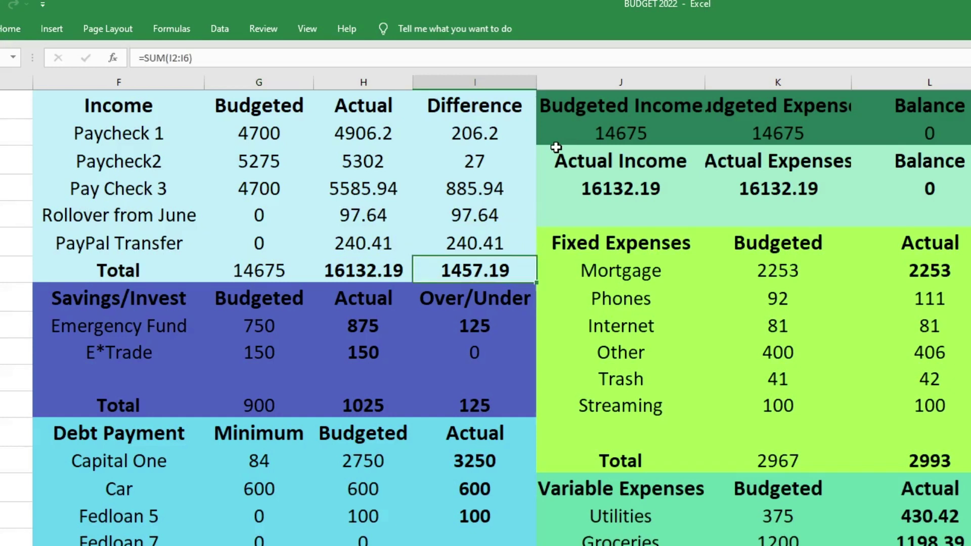
{"action": "key", "text": "Left"}
{"action": "key", "text": "Left"}
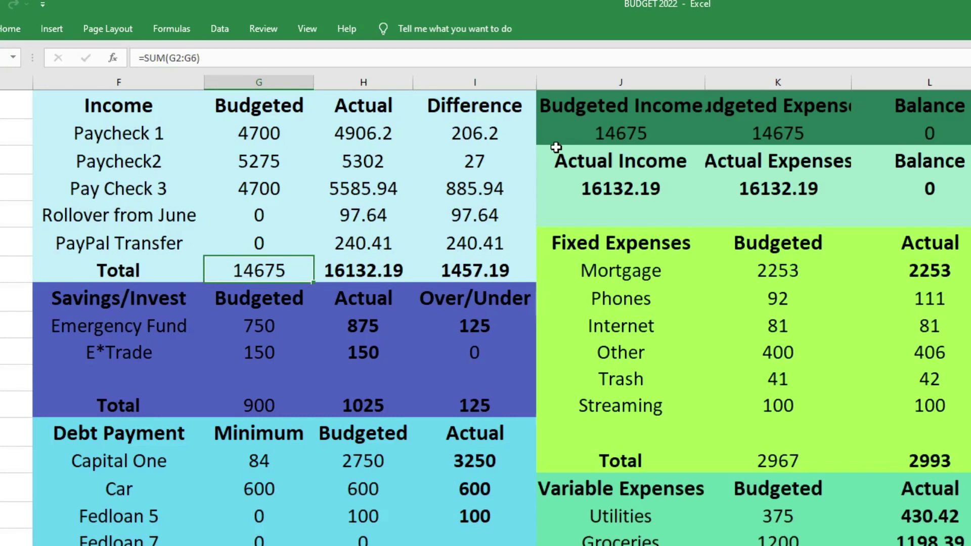
{"action": "key", "text": "Right"}
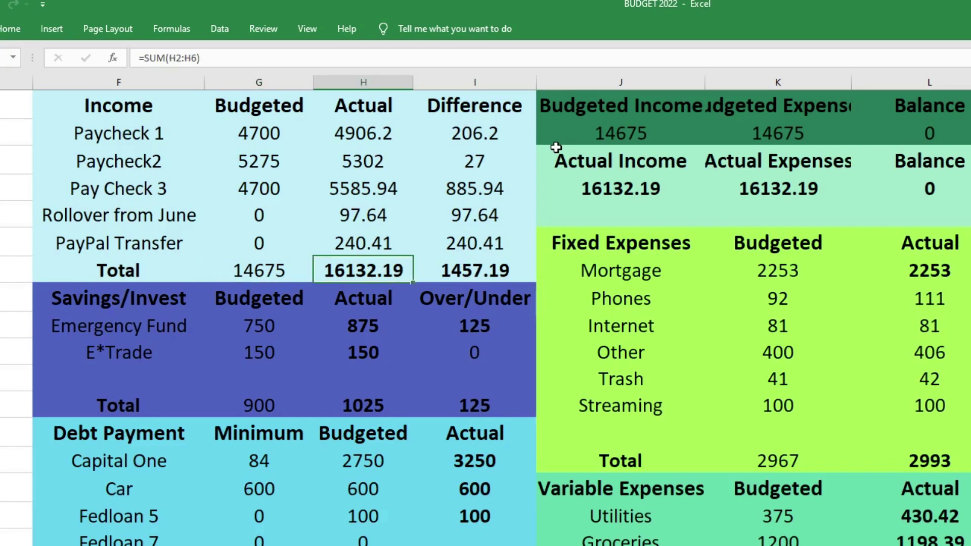
{"action": "key", "text": "Right"}
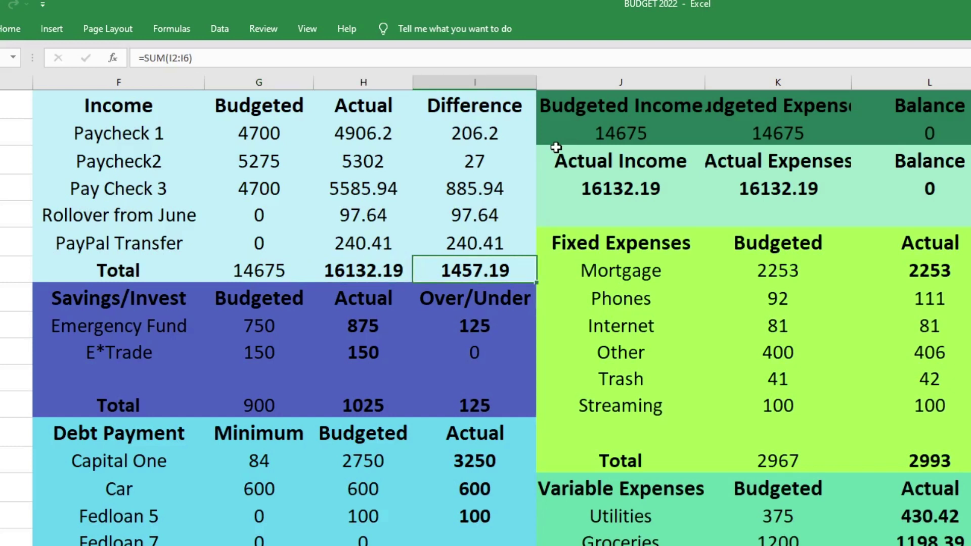
Review Emergency Fund and E*Trade savings amounts, over/under values and the savings totals
{"action": "key", "text": "Down"}
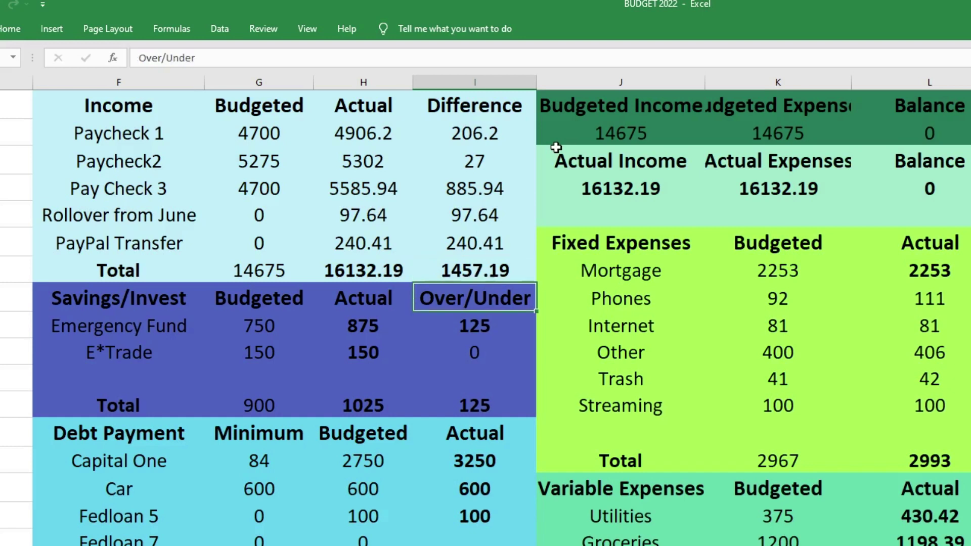
{"action": "key", "text": "Down"}
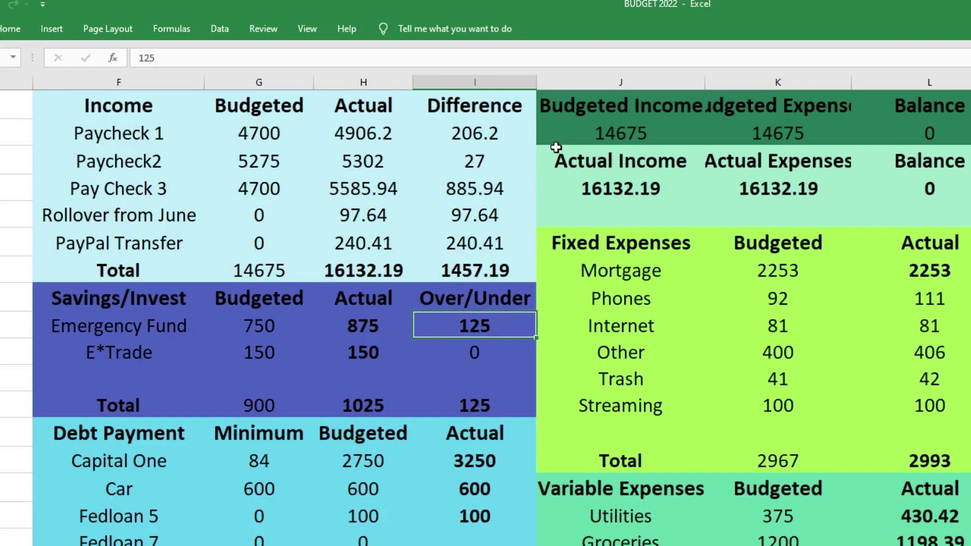
{"action": "key", "text": "Left"}
{"action": "key", "text": "Left"}
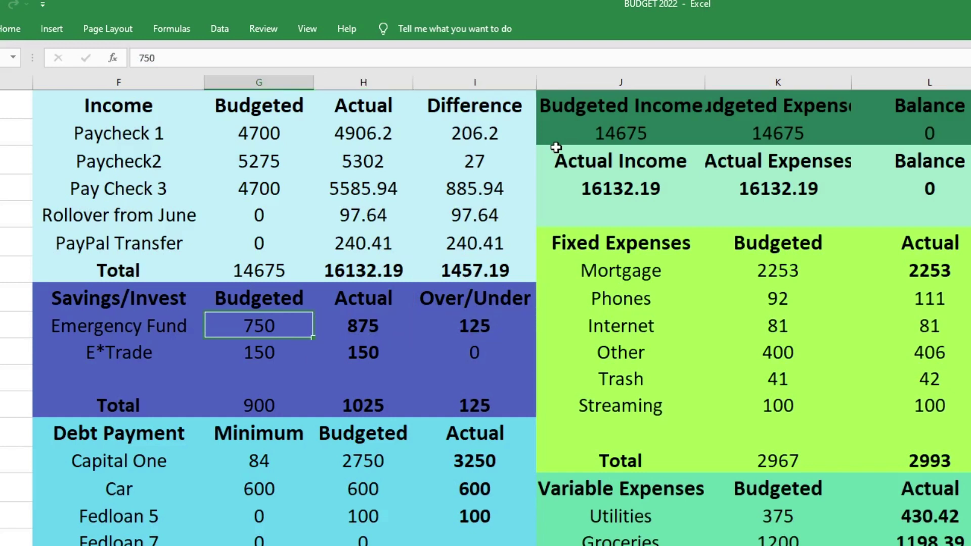
{"action": "key", "text": "Right"}
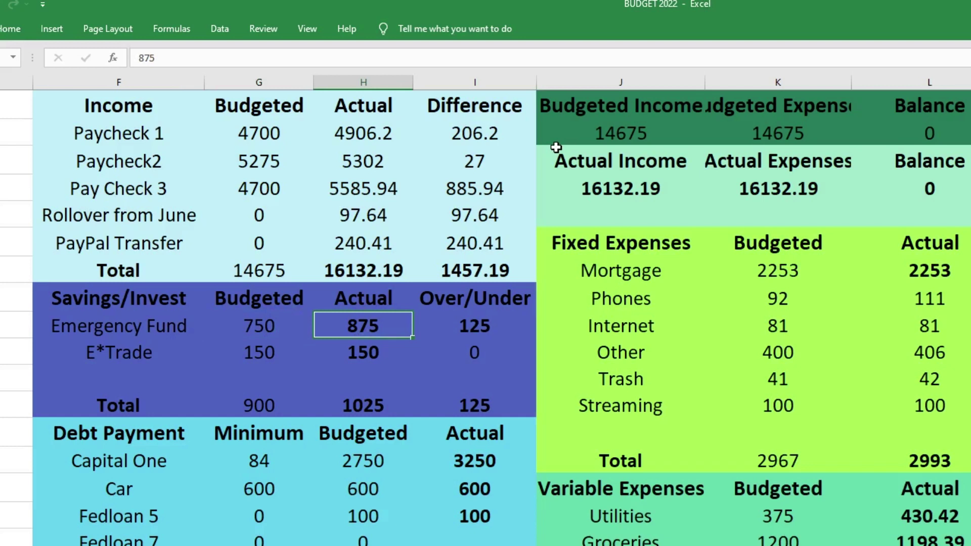
{"action": "key", "text": "Right"}
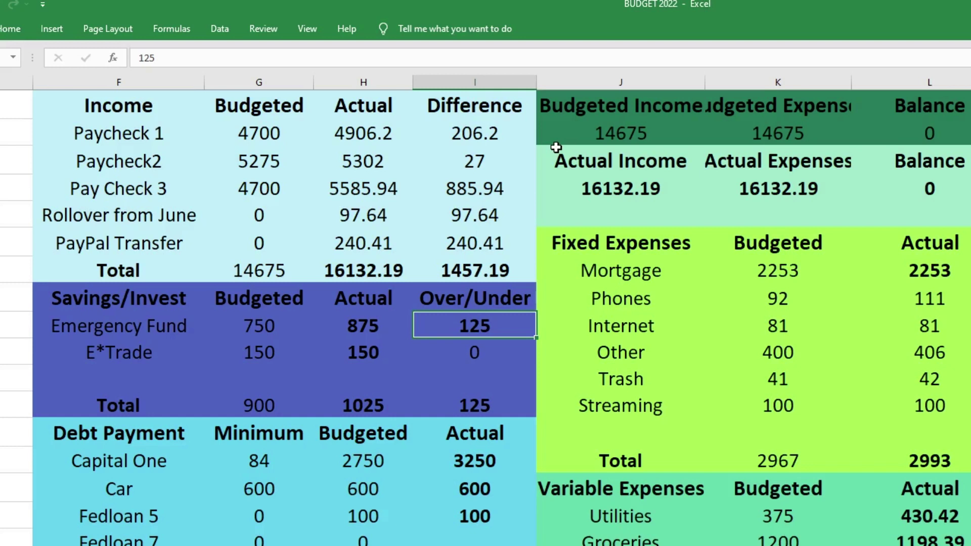
{"action": "key", "text": "Down"}
{"action": "key", "text": "Left"}
{"action": "key", "text": "Left"}
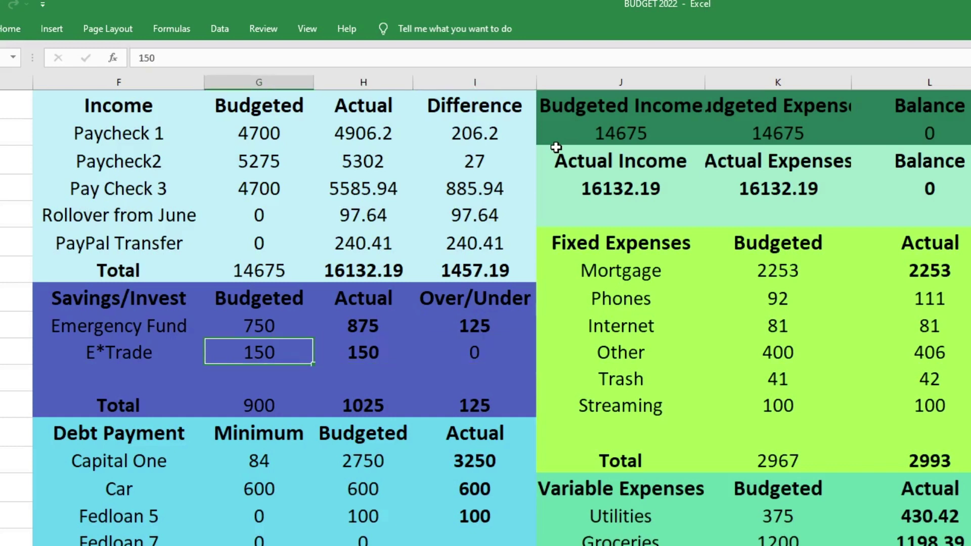
{"action": "key", "text": "Right"}
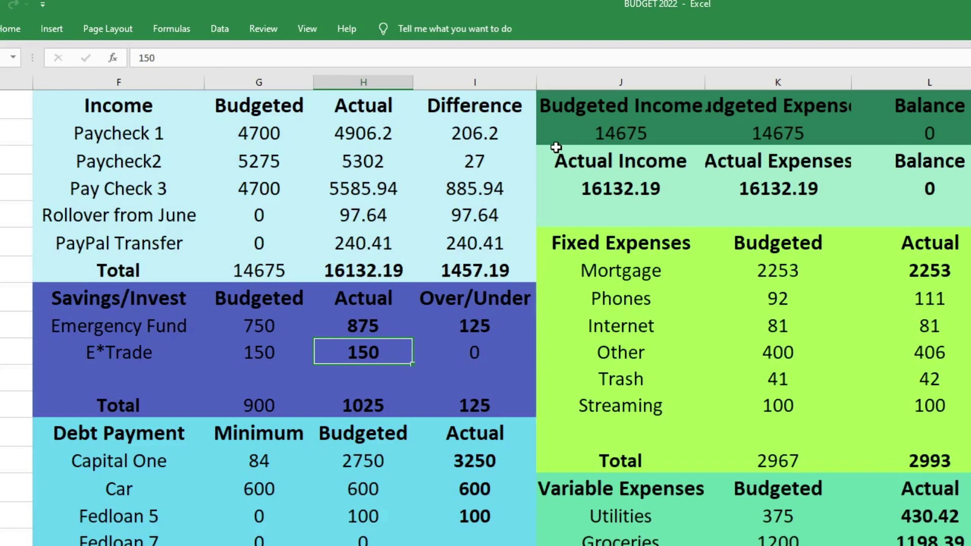
{"action": "key", "text": "Right"}
{"action": "key", "text": "Down"}
{"action": "key", "text": "Down"}
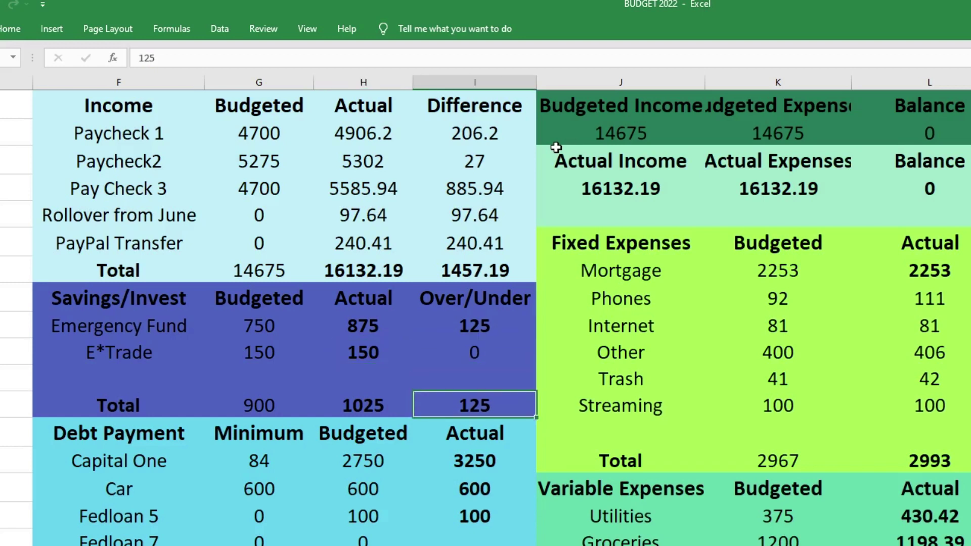
{"action": "key", "text": "Left"}
{"action": "key", "text": "Left"}
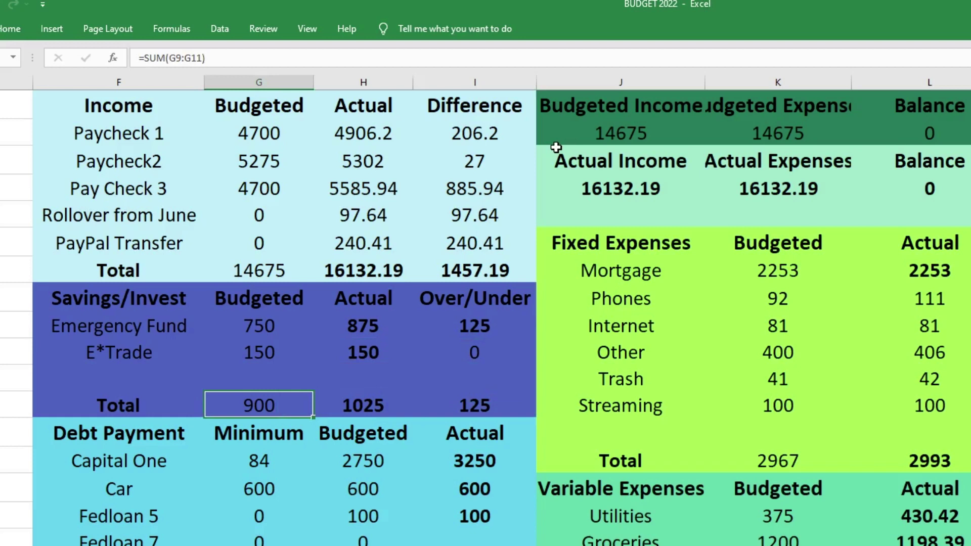
{"action": "key", "text": "Right"}
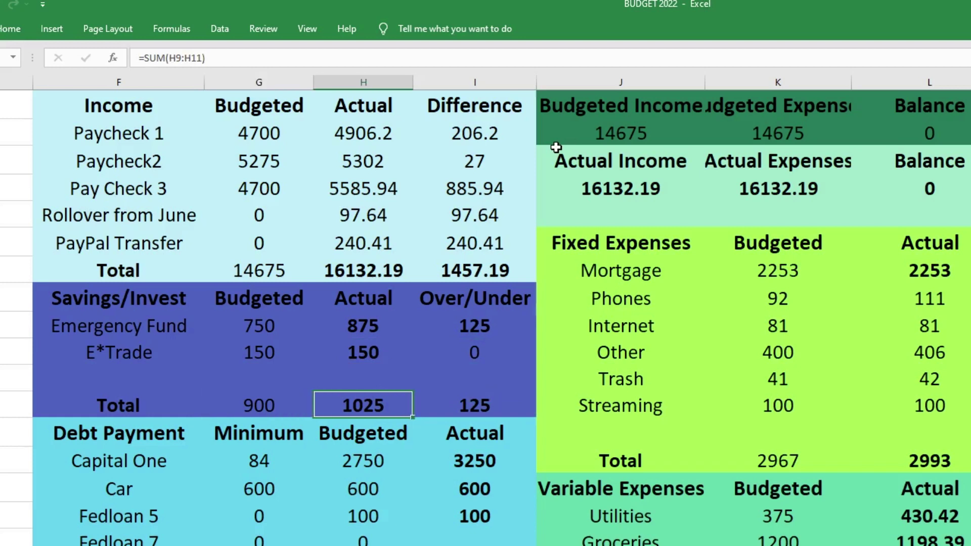
{"action": "key", "text": "Right"}
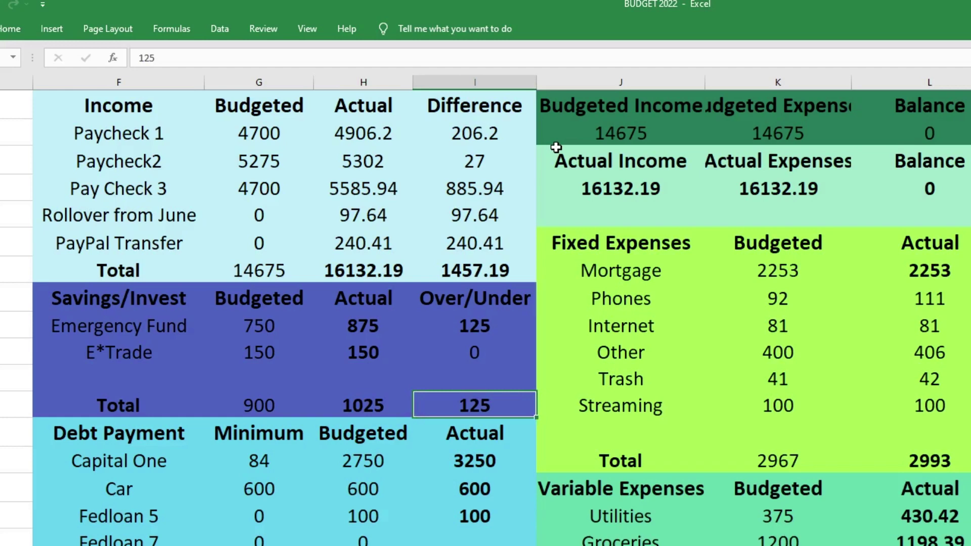
Check debt payments: Capital One minimum 84, budgeted 2750, actual 3250; Car 600; Fedloan 5 100
{"action": "scroll", "coordinate": [556, 147], "scroll_direction": "down", "scroll_amount": 3}
{"action": "key", "text": "Down"}
{"action": "key", "text": "Down"}
{"action": "key", "text": "Left"}
{"action": "key", "text": "Left"}
{"action": "key", "text": "Left"}
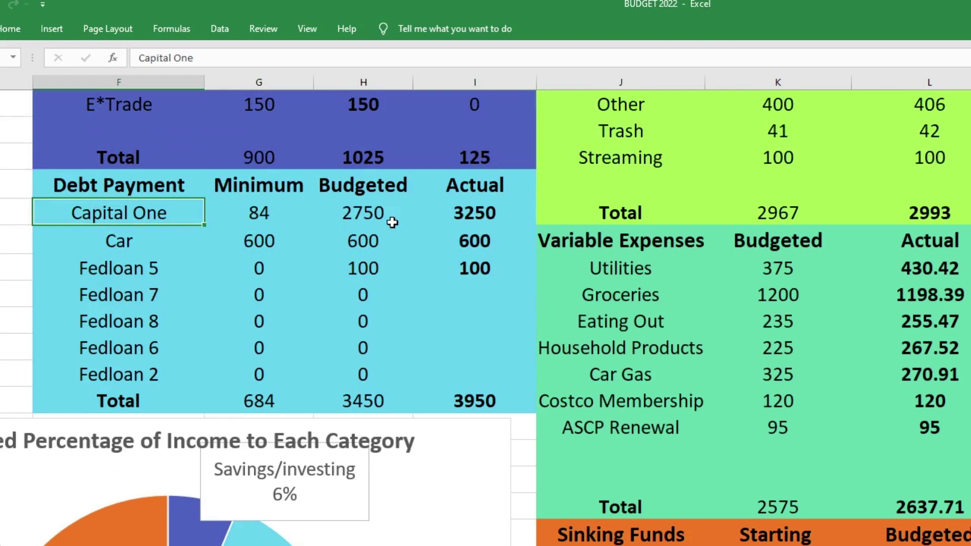
{"action": "key", "text": "Right"}
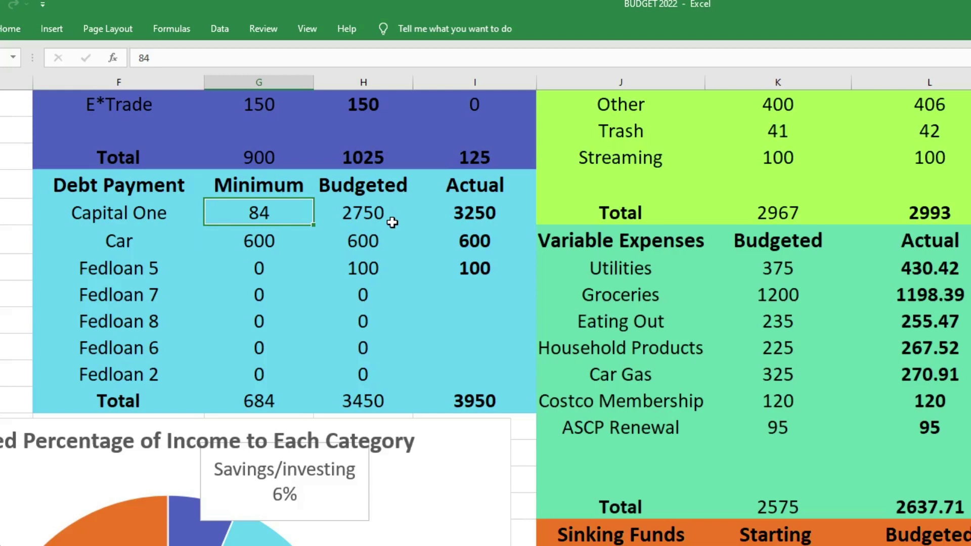
{"action": "key", "text": "Right"}
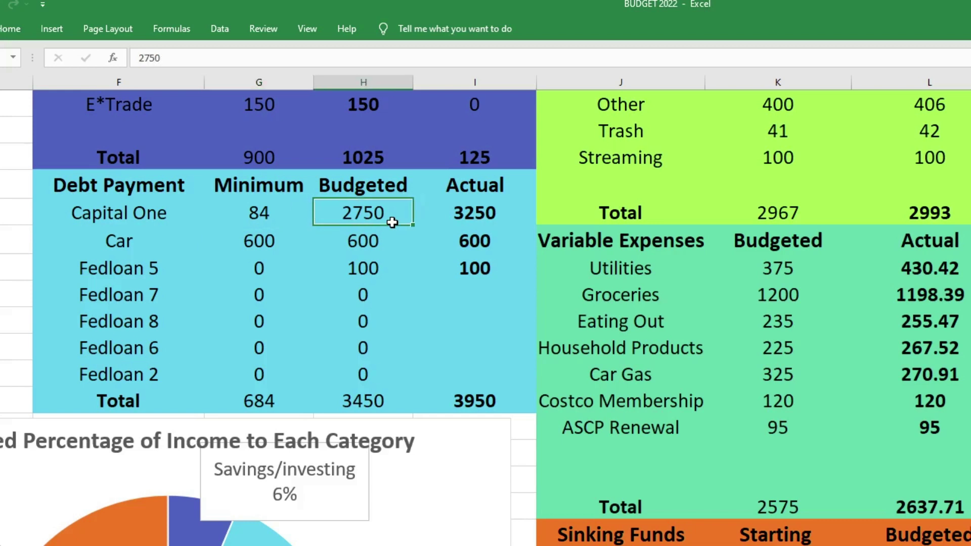
{"action": "key", "text": "Right"}
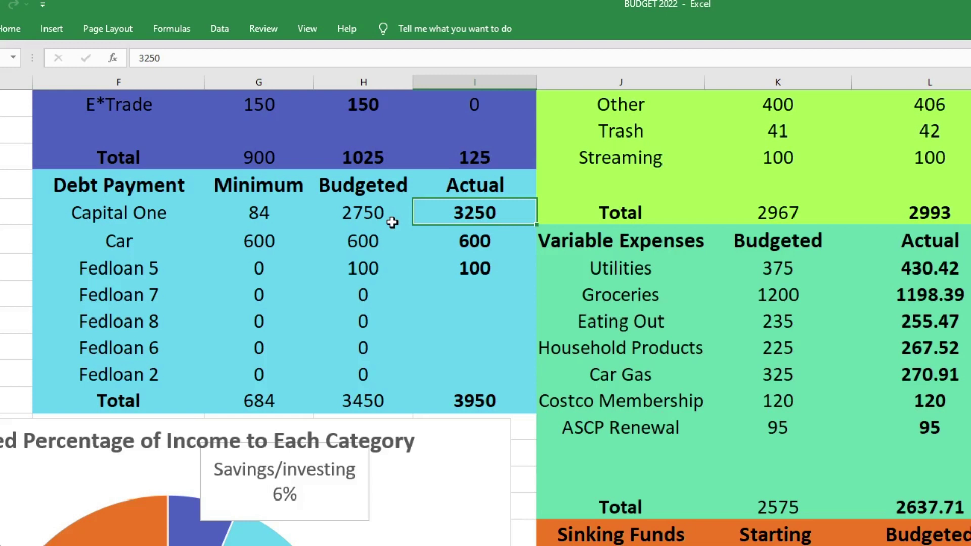
{"action": "key", "text": "Down"}
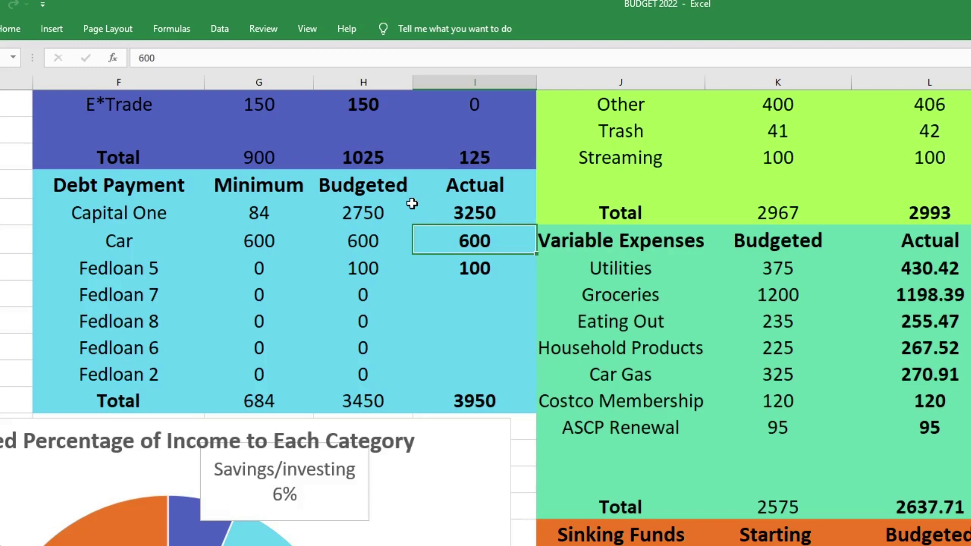
{"action": "key", "text": "Down"}
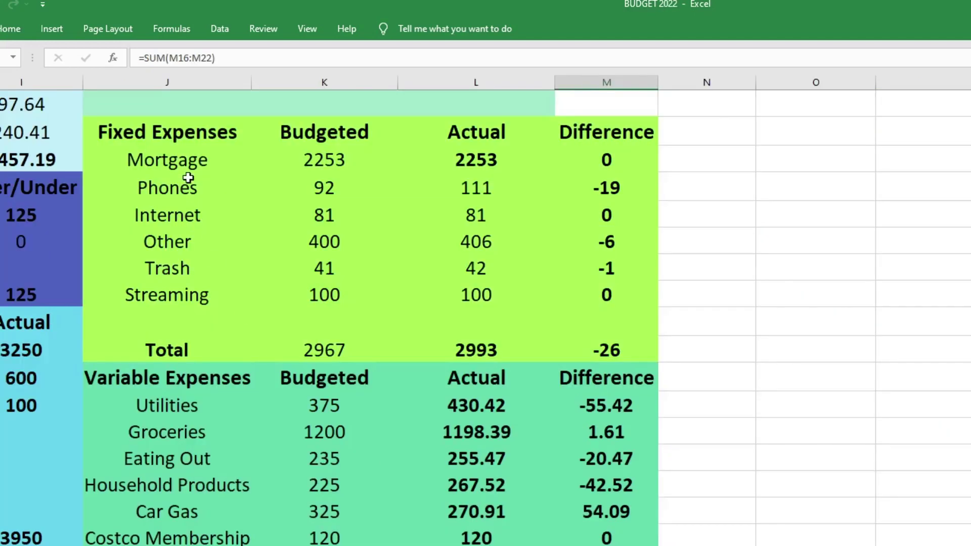
Review fixed expenses: Mortgage, Phones 111 (-19), Internet 81 (0), Other 406 (-6)
{"action": "left_click", "coordinate": [194, 174]}
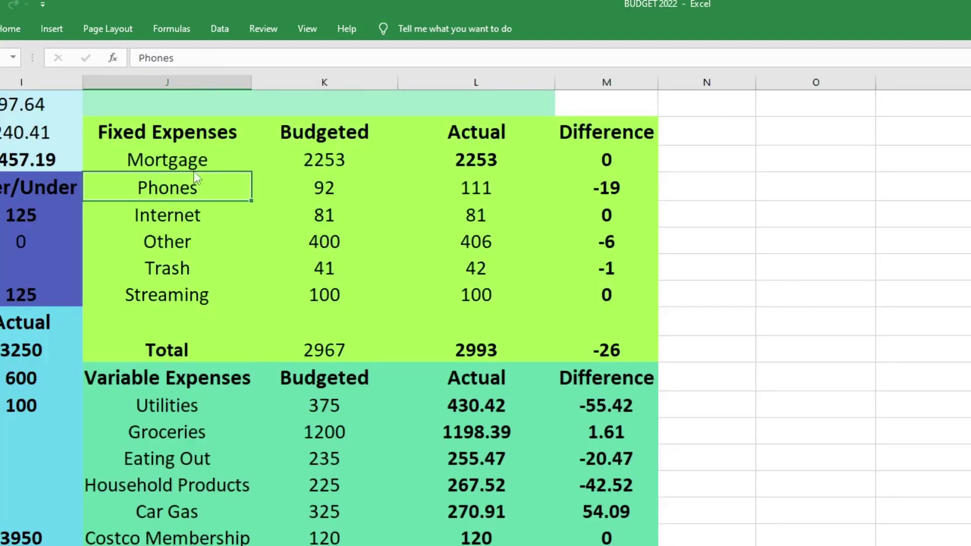
{"action": "left_click", "coordinate": [204, 159]}
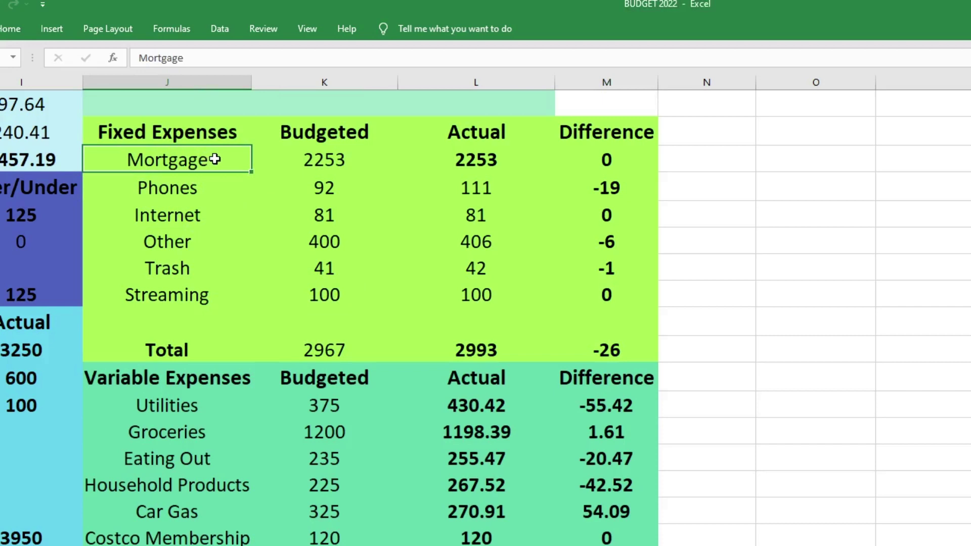
{"action": "key", "text": "Right"}
{"action": "key", "text": "Right"}
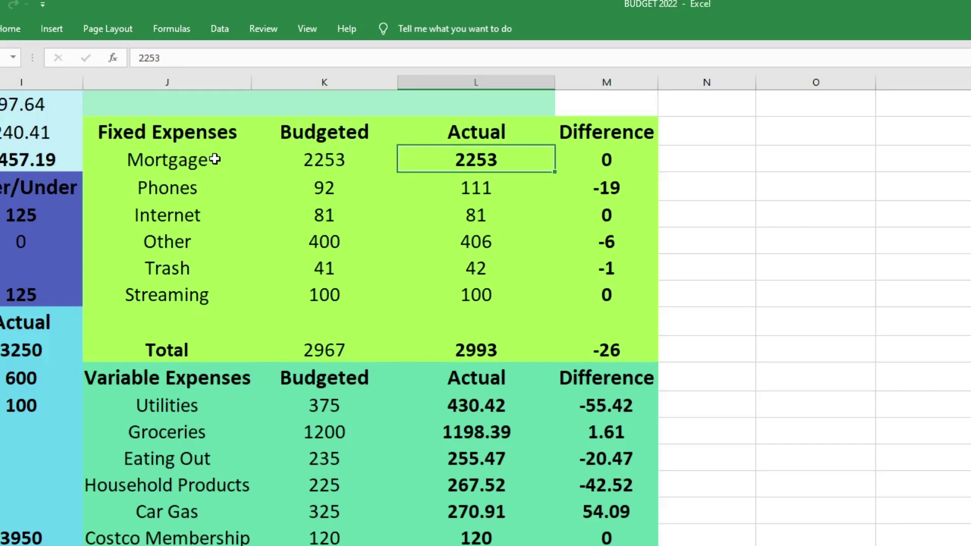
{"action": "key", "text": "Down"}
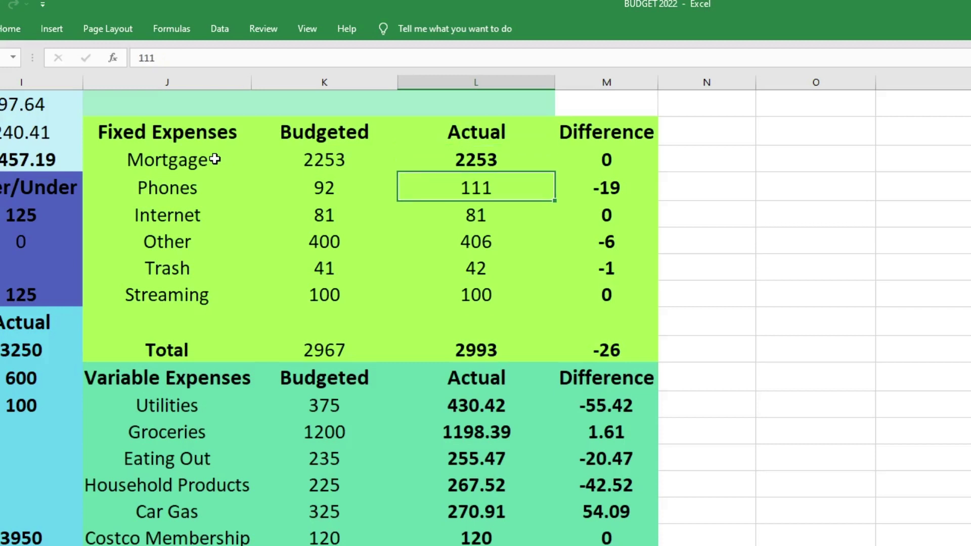
{"action": "key", "text": "Right"}
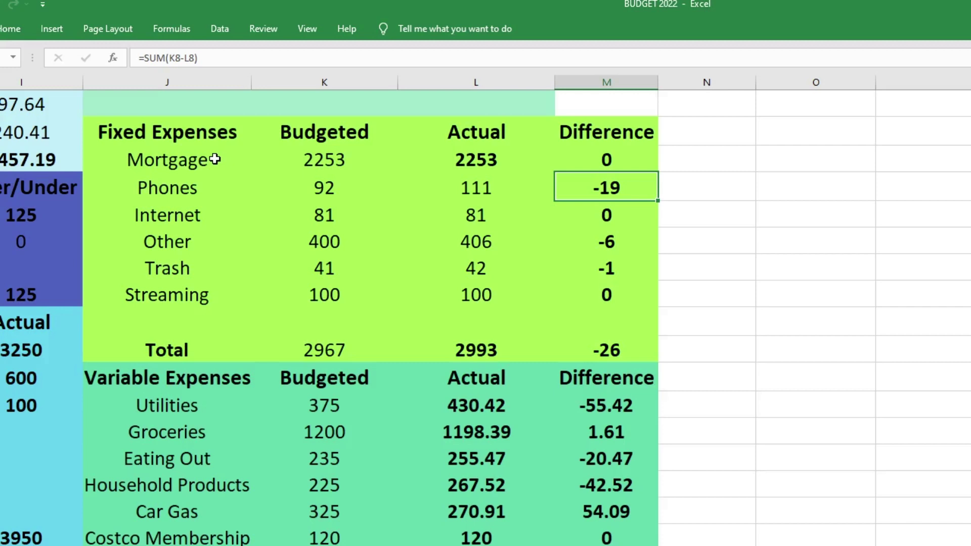
{"action": "key", "text": "Down"}
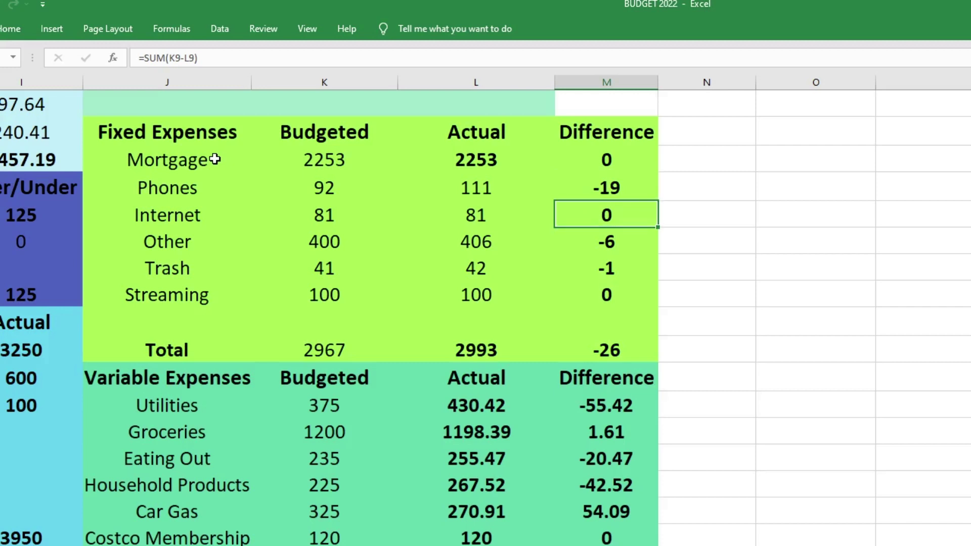
{"action": "key", "text": "Left"}
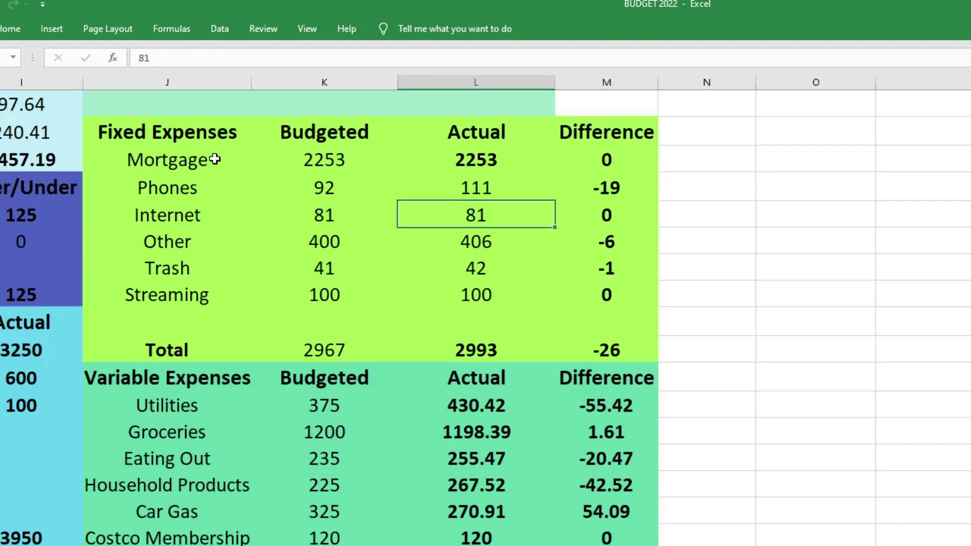
{"action": "key", "text": "Down"}
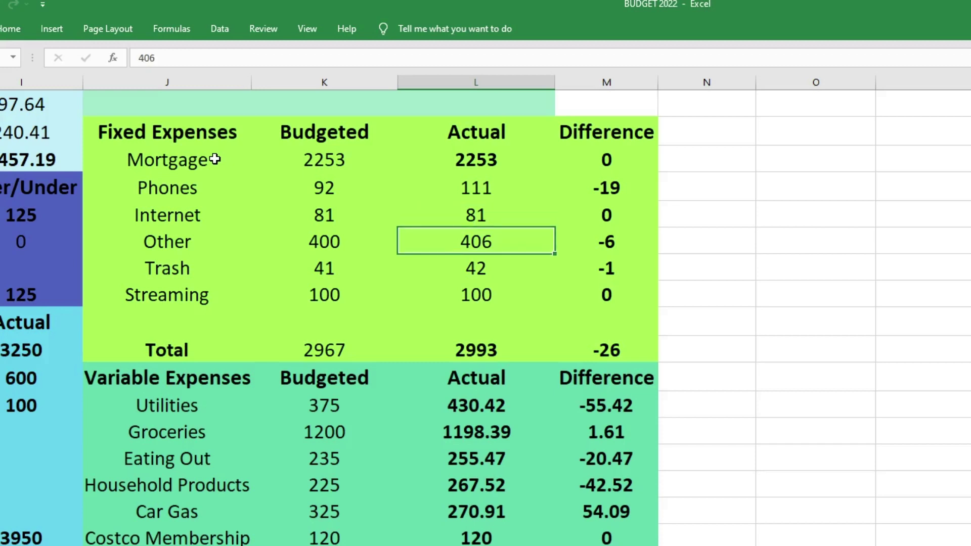
{"action": "key", "text": "Right"}
Check Trash 42 (-1), Streaming 100, and fixed totals 2967 budgeted, 2993 actual, -26 difference
{"action": "key", "text": "Down"}
{"action": "key", "text": "Left"}
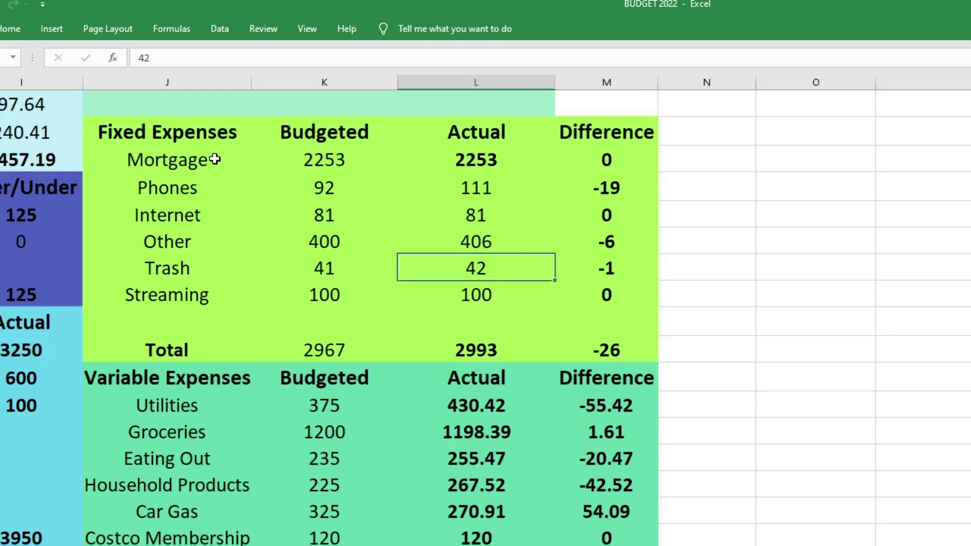
{"action": "key", "text": "Right"}
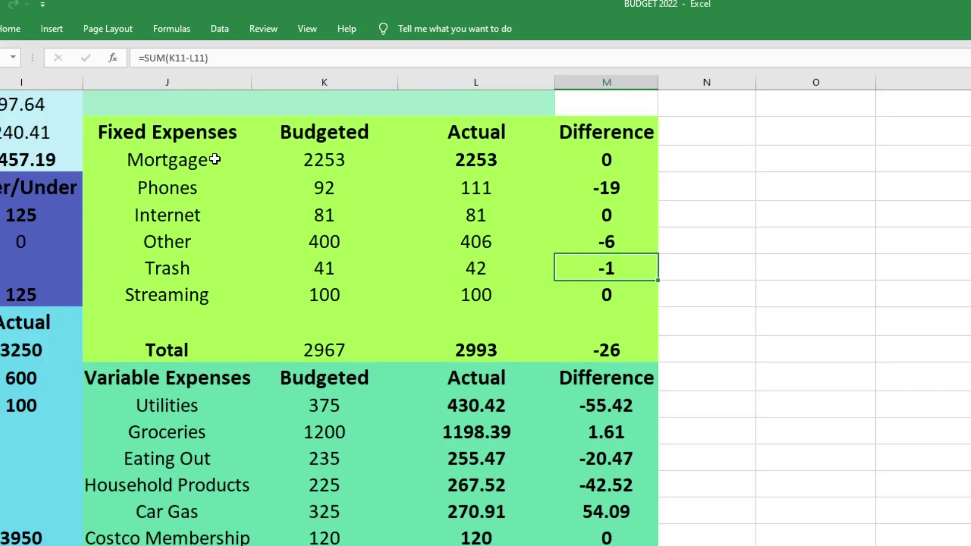
{"action": "key", "text": "Left"}
{"action": "key", "text": "Down"}
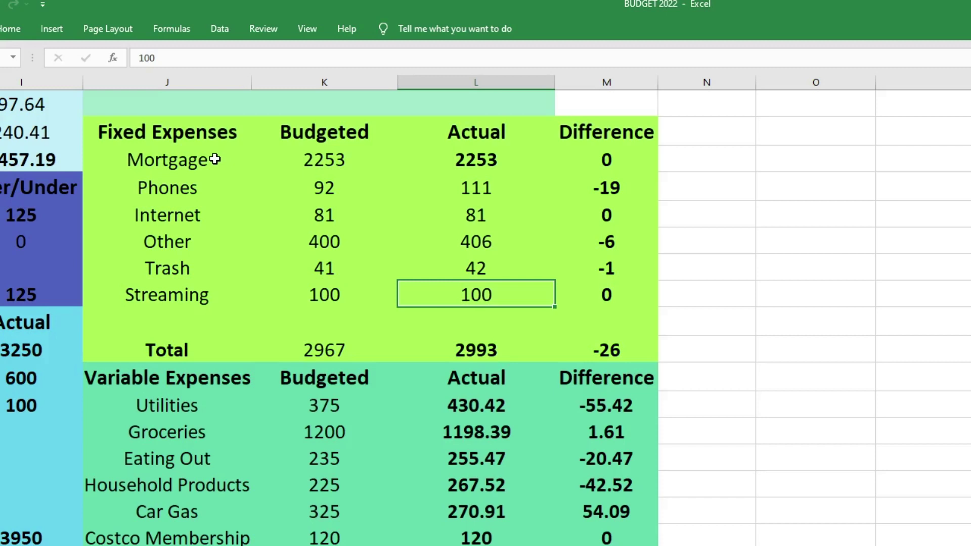
{"action": "key", "text": "Down"}
{"action": "key", "text": "Down"}
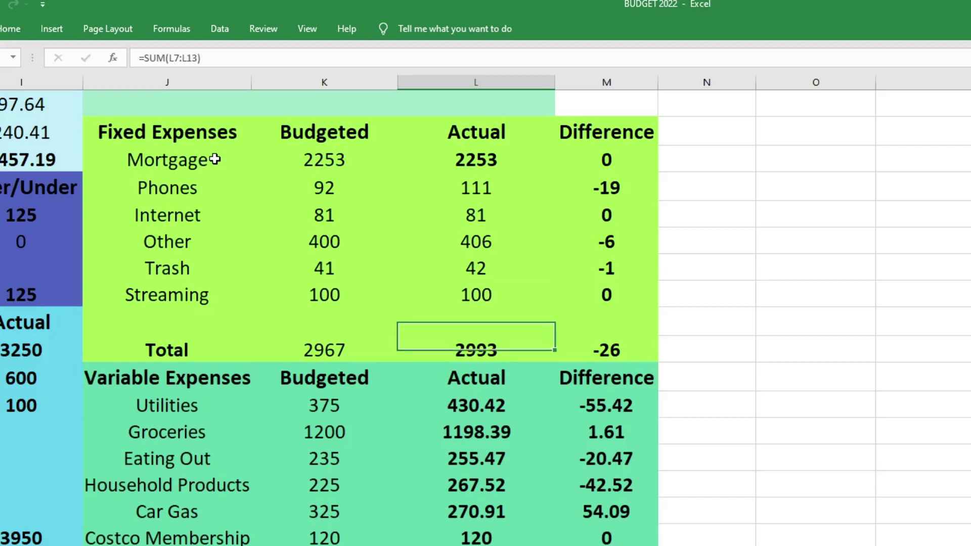
{"action": "key", "text": "Left"}
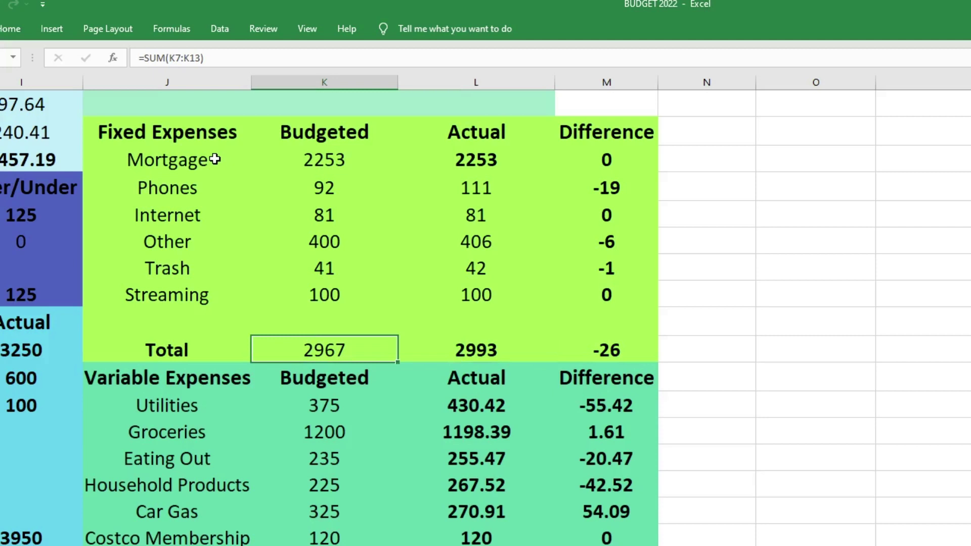
{"action": "key", "text": "Right"}
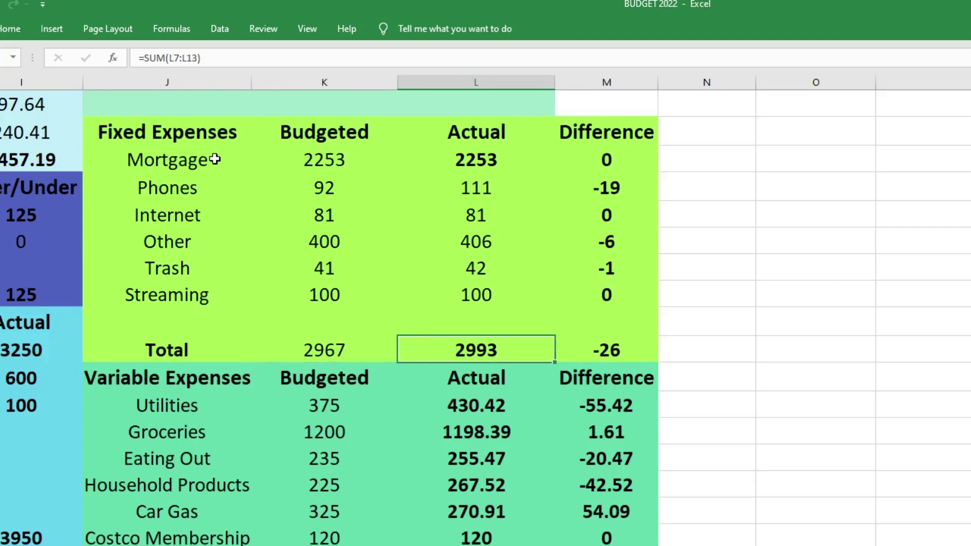
{"action": "key", "text": "Right"}
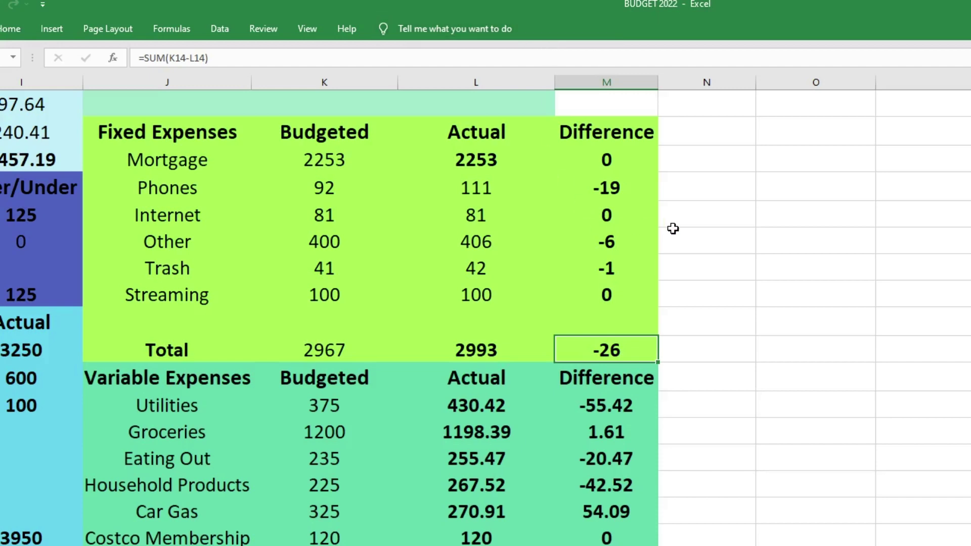
Review Utilities 375/430.42 (-55.42), Groceries 1200/1198.39 (1.61), Eating Out 235/255.47 (-20.47)
{"action": "scroll", "coordinate": [673, 228], "scroll_direction": "down", "scroll_amount": 2}
{"action": "scroll", "coordinate": [673, 230], "scroll_direction": "down", "scroll_amount": 1}
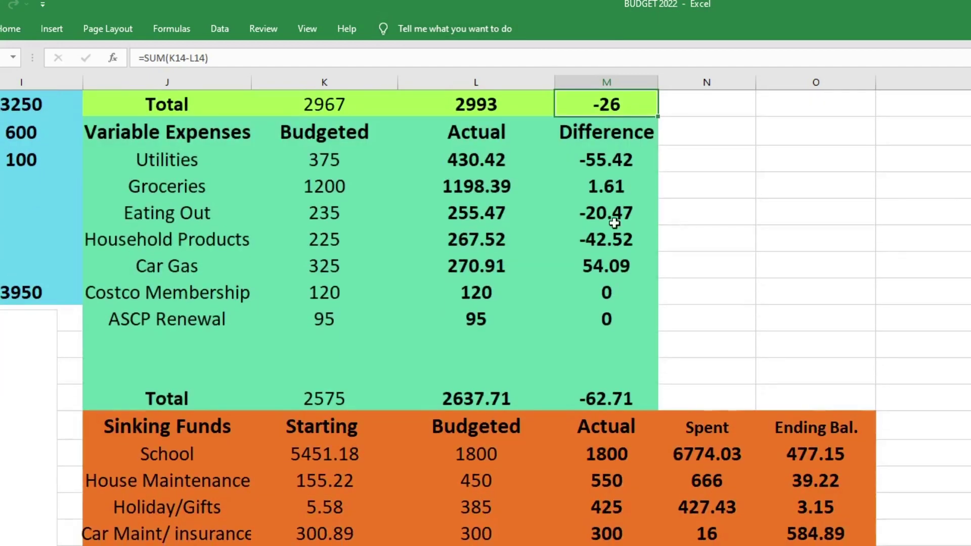
{"action": "left_click", "coordinate": [195, 158]}
{"action": "key", "text": "Right"}
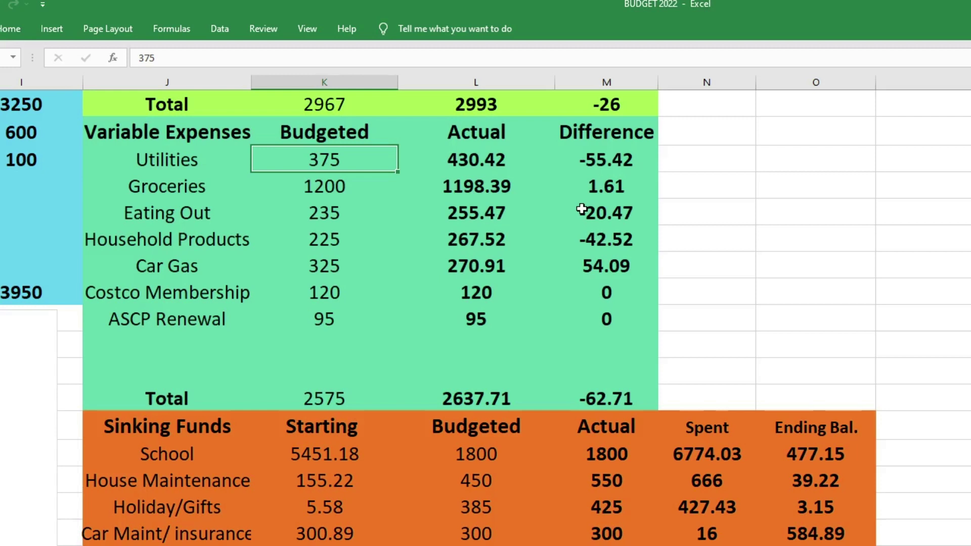
{"action": "key", "text": "Right"}
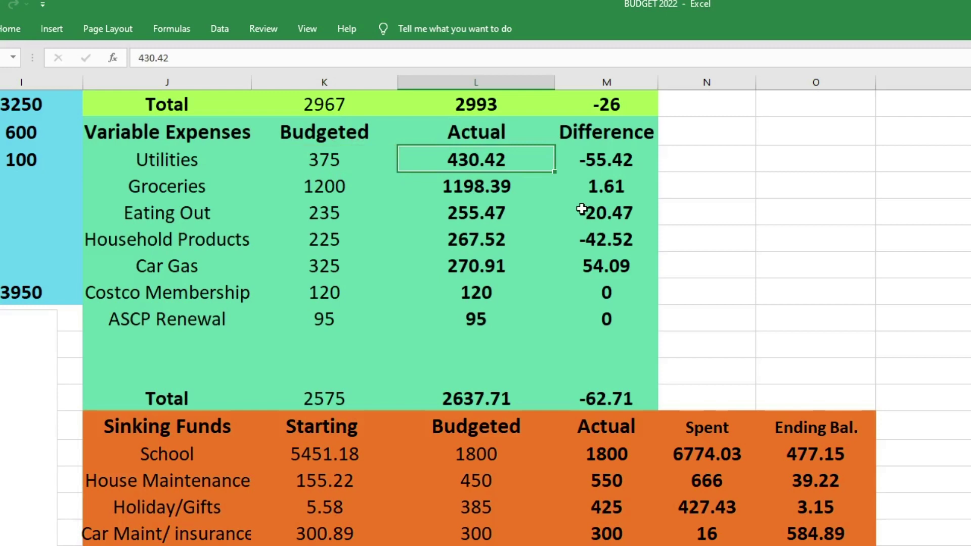
{"action": "key", "text": "Right"}
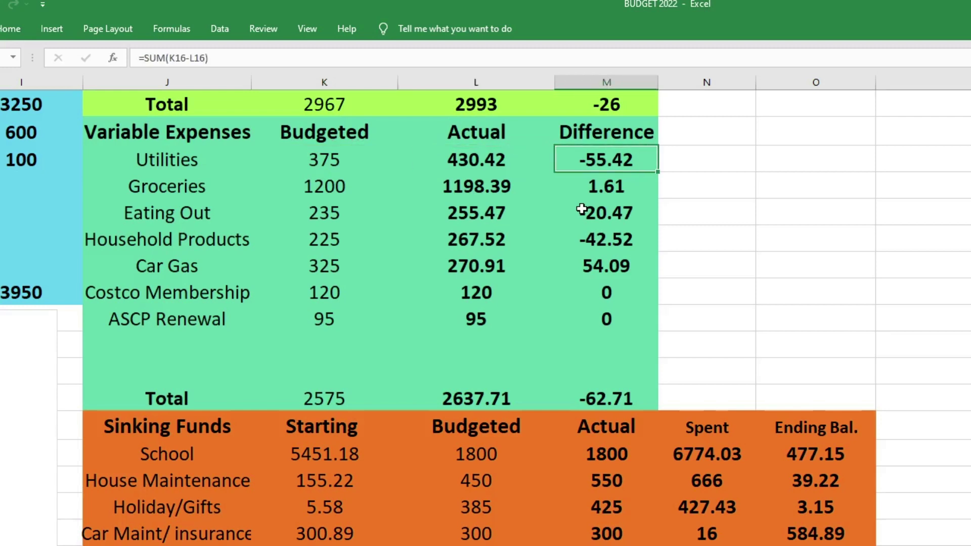
{"action": "key", "text": "Down"}
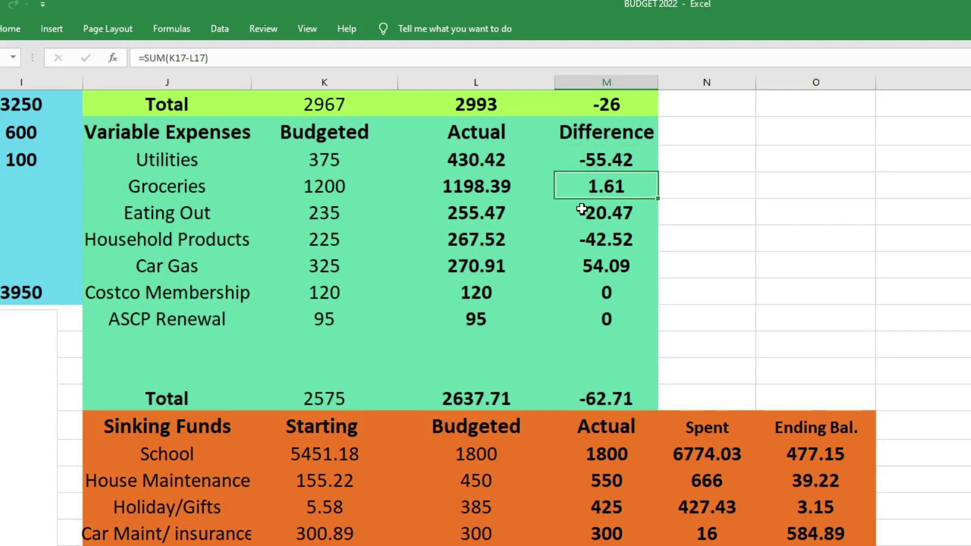
{"action": "key", "text": "Left"}
{"action": "key", "text": "Left"}
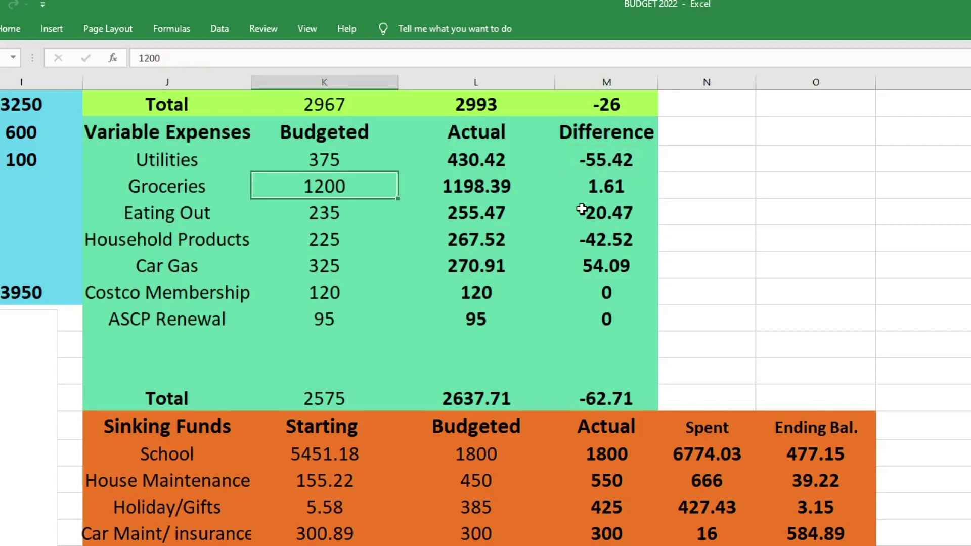
{"action": "key", "text": "Right"}
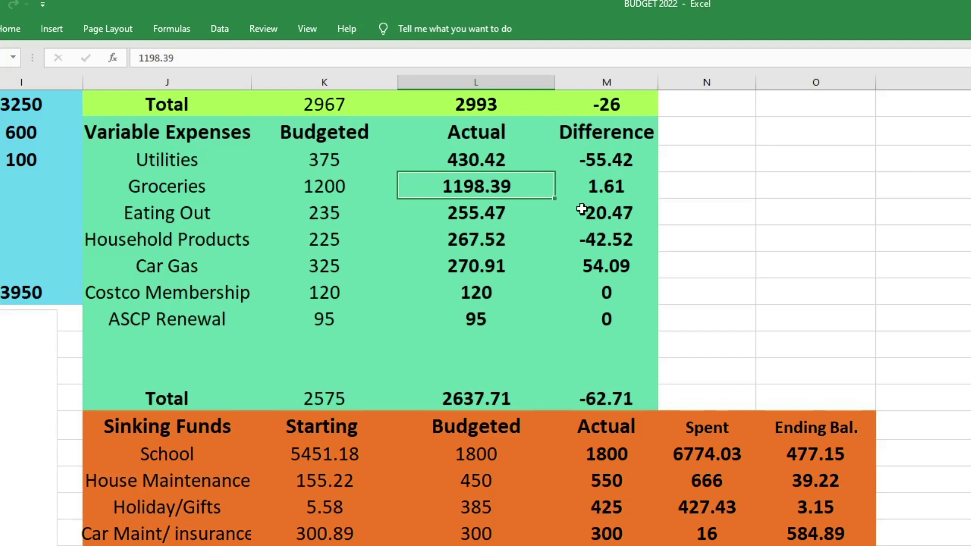
{"action": "key", "text": "Right"}
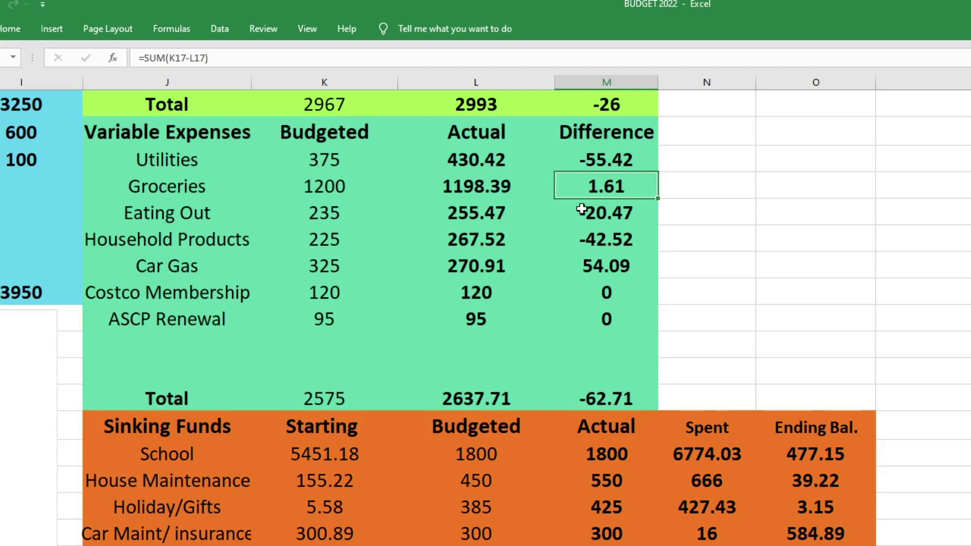
{"action": "key", "text": "Down"}
{"action": "key", "text": "Left"}
{"action": "key", "text": "Left"}
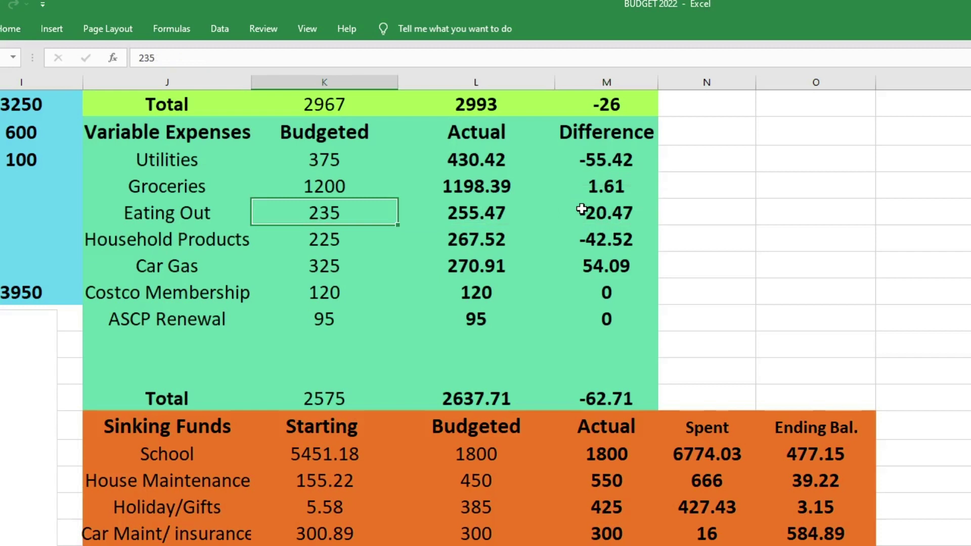
{"action": "key", "text": "Right"}
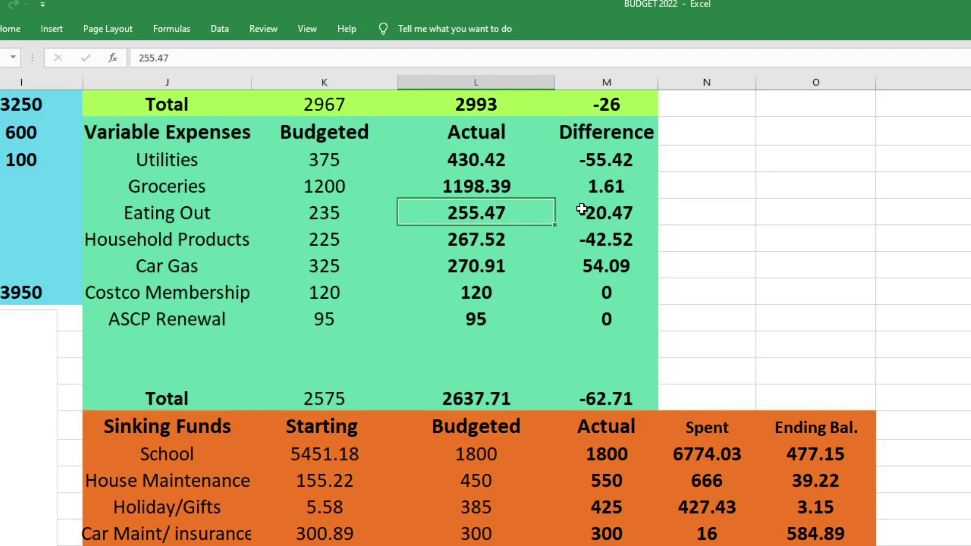
{"action": "key", "text": "Right"}
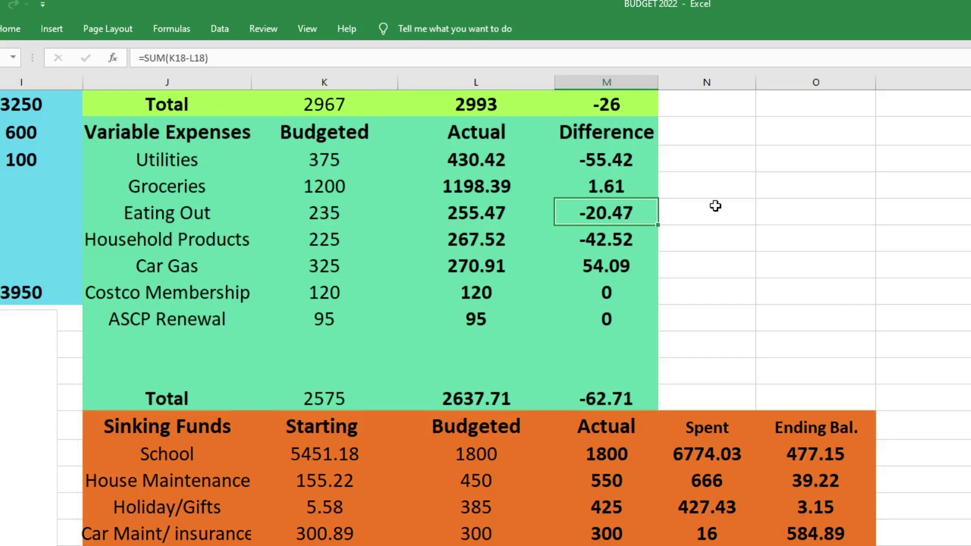
Check Household Products, Car Gas, Costco Membership and ASCP Renewal amounts and difference formulas
{"action": "key", "text": "Down"}
{"action": "key", "text": "Left"}
{"action": "key", "text": "Left"}
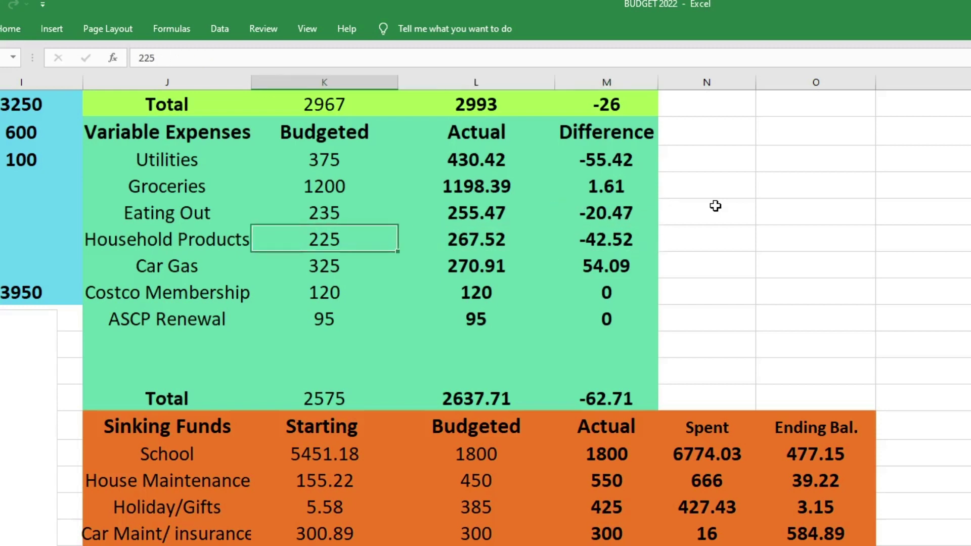
{"action": "key", "text": "Right"}
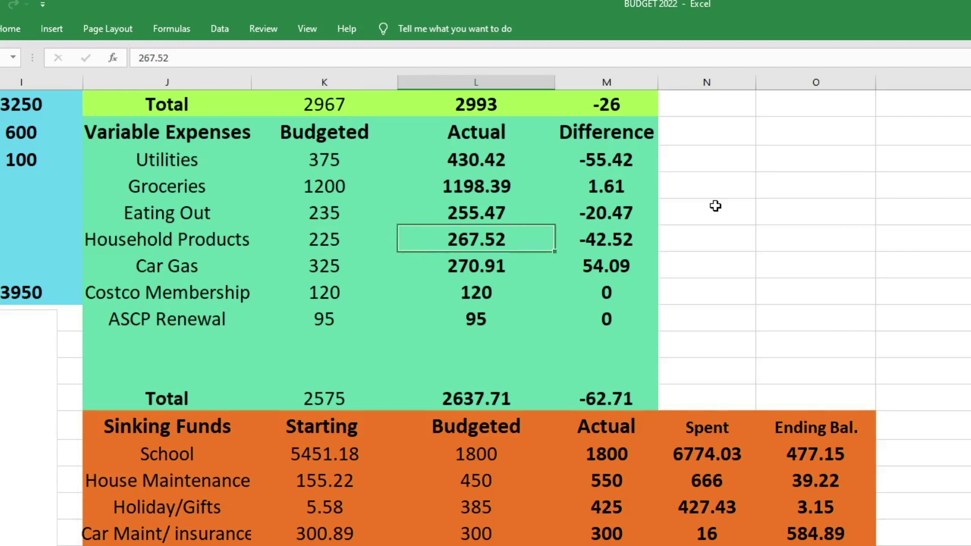
{"action": "key", "text": "Right"}
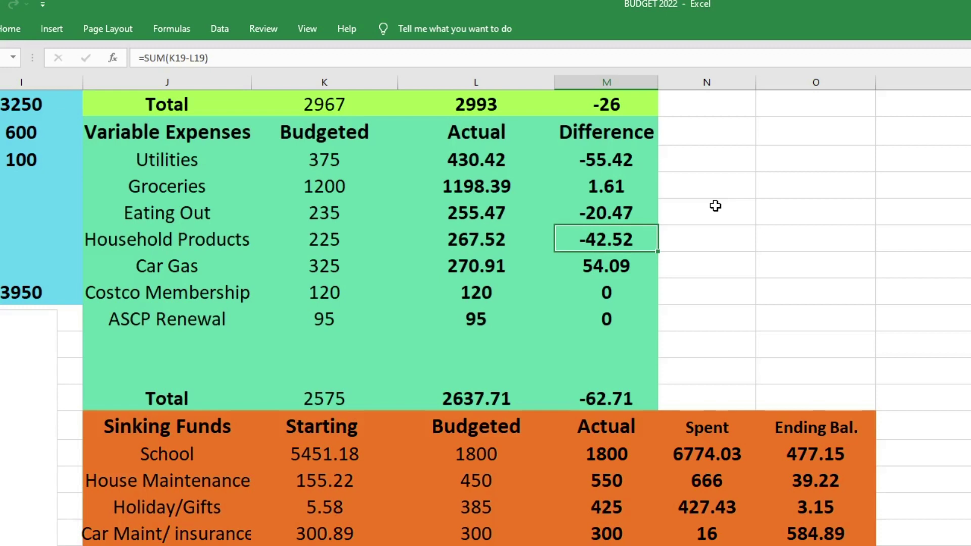
{"action": "key", "text": "Left"}
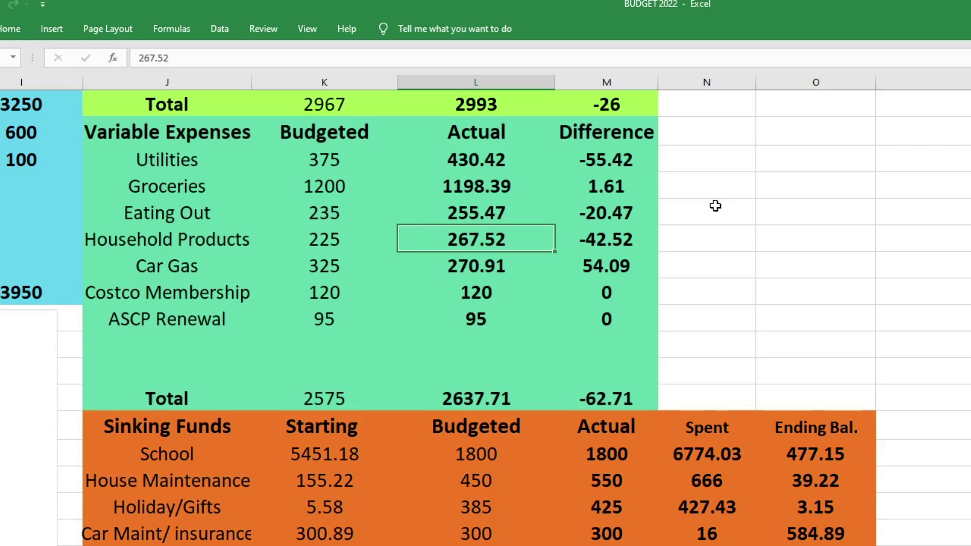
{"action": "key", "text": "Down"}
{"action": "key", "text": "Left"}
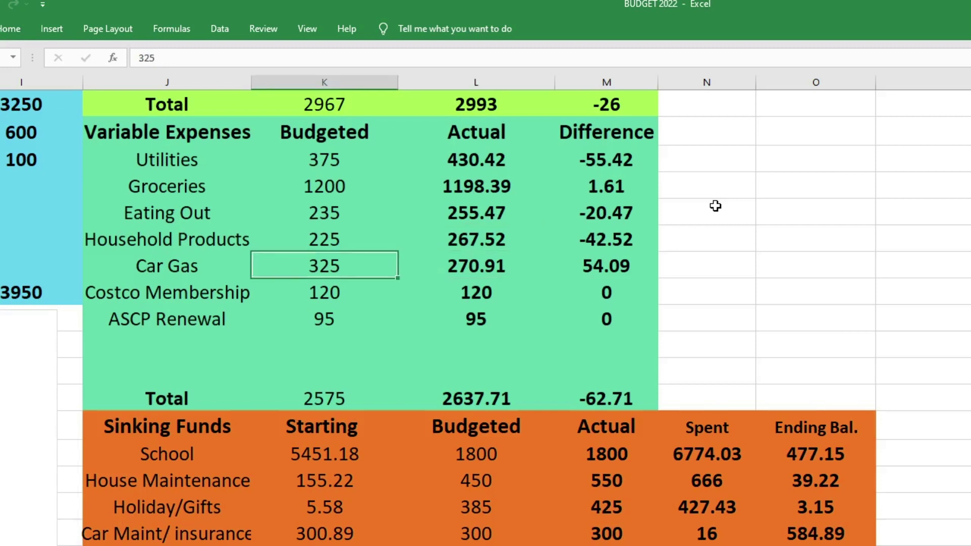
{"action": "key", "text": "Right"}
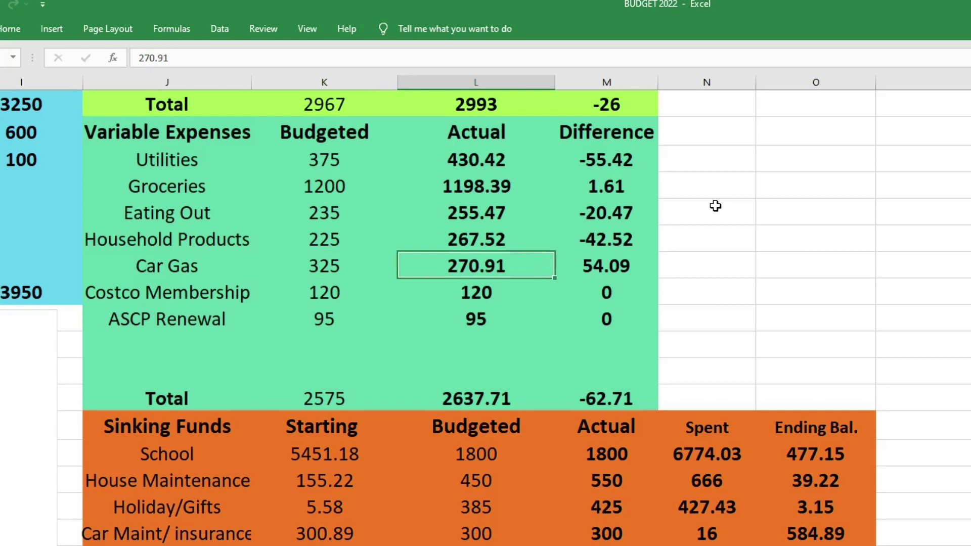
{"action": "key", "text": "Right"}
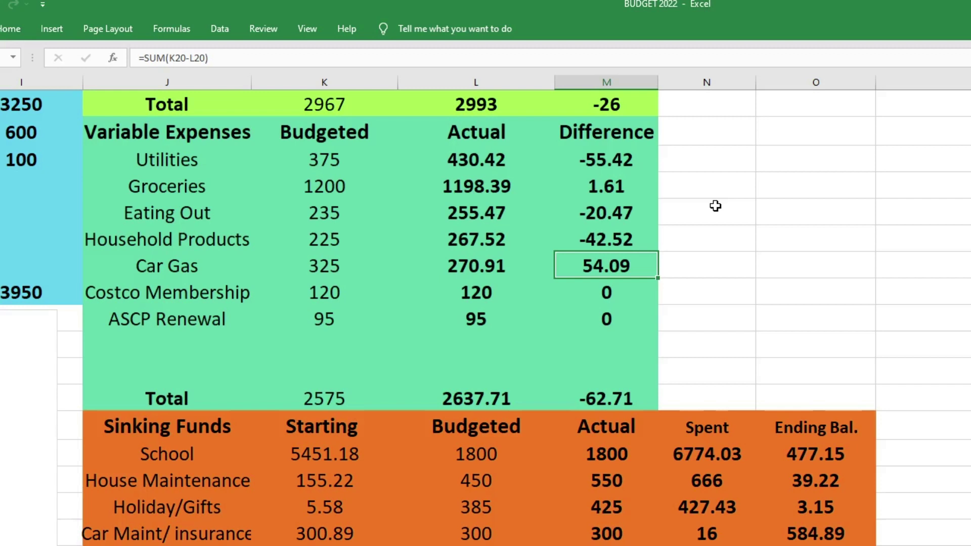
{"action": "key", "text": "Down"}
{"action": "key", "text": "Left"}
{"action": "key", "text": "Left"}
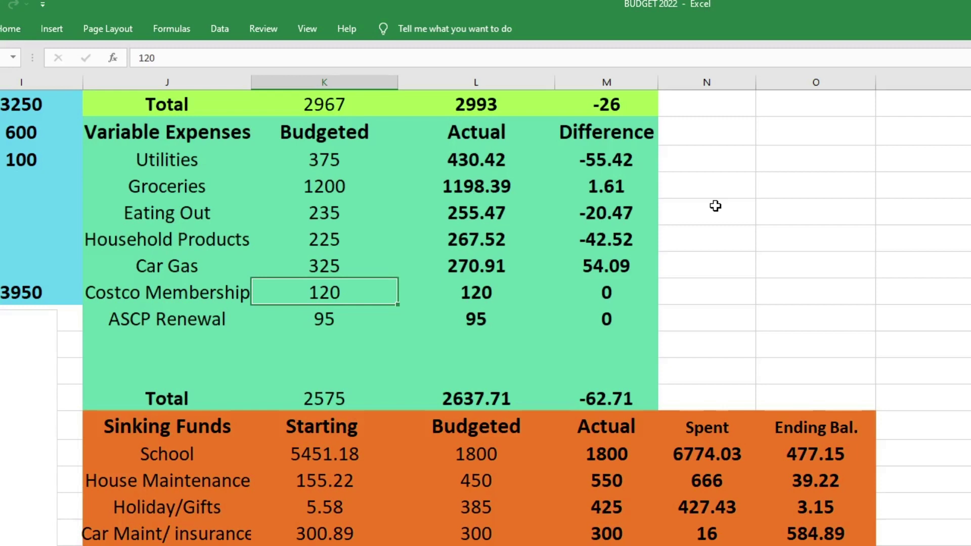
{"action": "key", "text": "Right"}
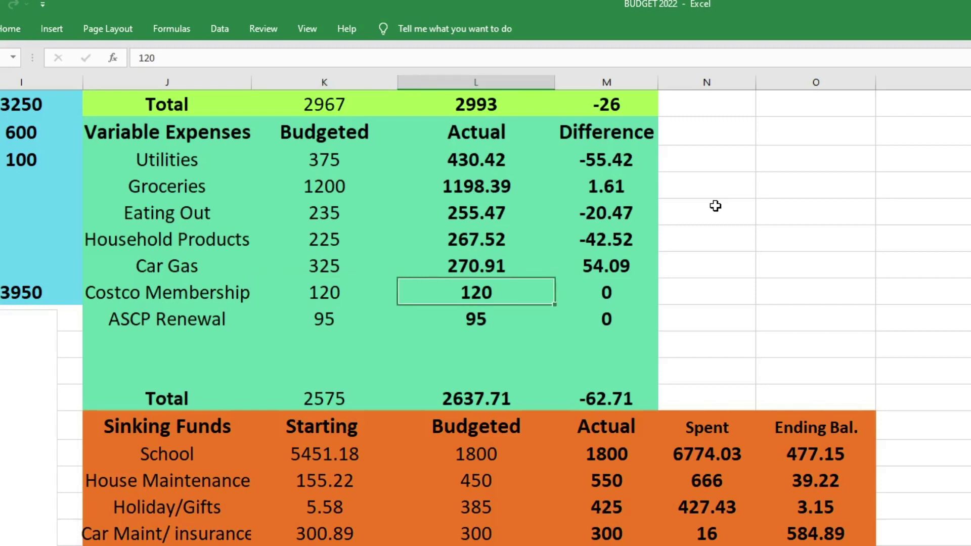
{"action": "key", "text": "Down"}
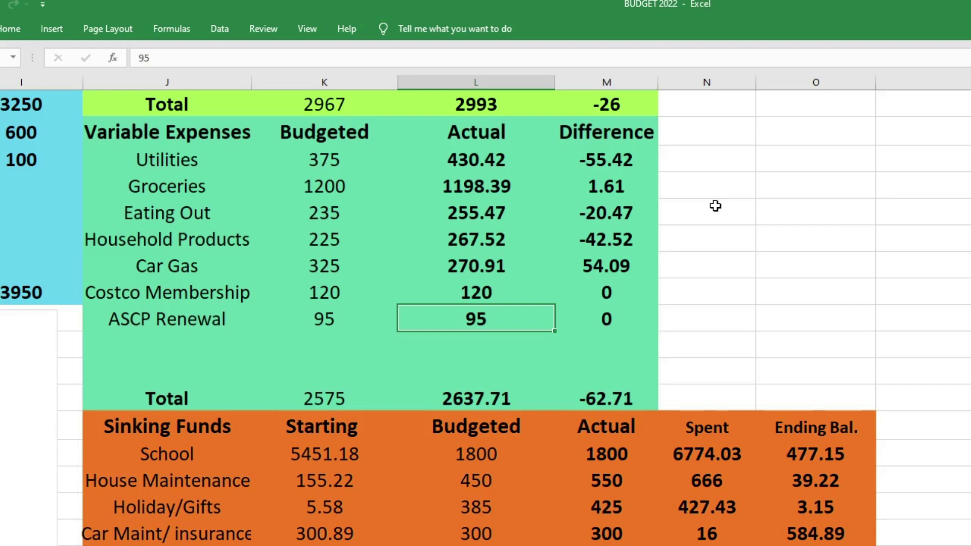
Verify the expense Total sum formulas, then select the School fund starting balance K16
{"action": "key", "text": "Down"}
{"action": "key", "text": "Down"}
{"action": "key", "text": "Down"}
{"action": "key", "text": "Left"}
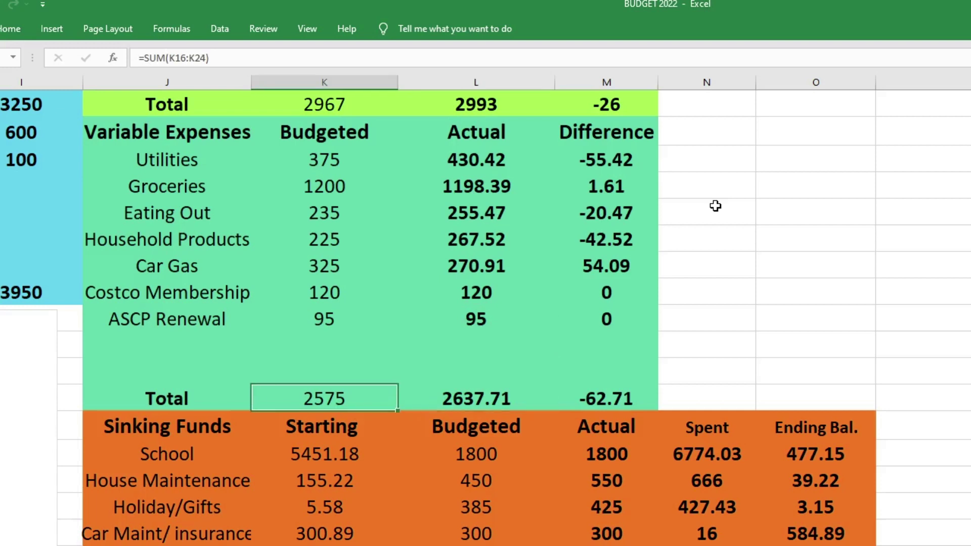
{"action": "key", "text": "Right"}
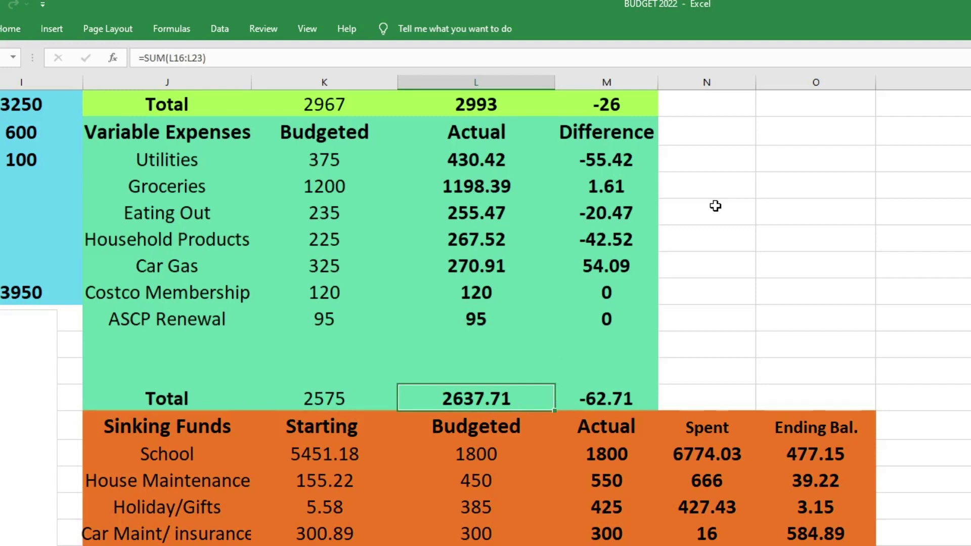
{"action": "key", "text": "Right"}
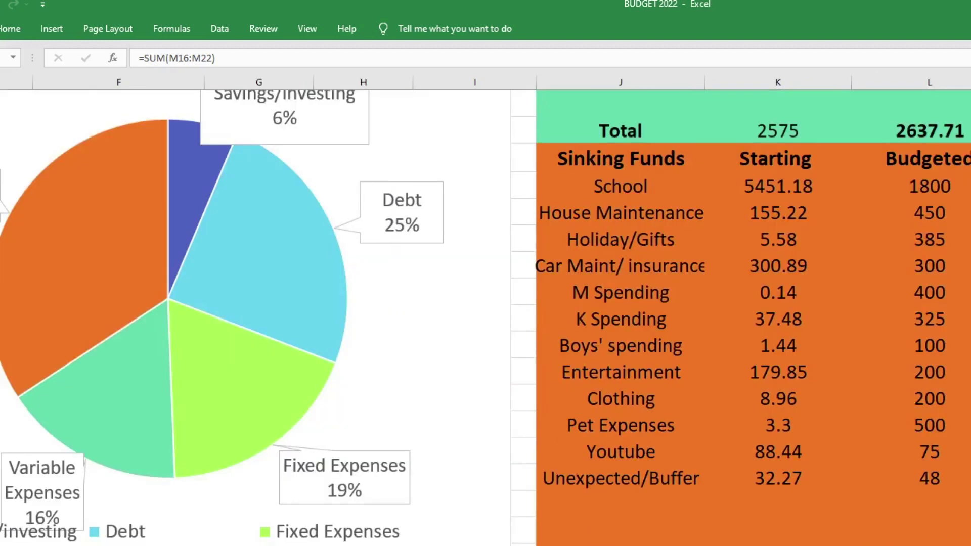
{"action": "scroll", "coordinate": [485, 311], "scroll_direction": "right", "scroll_amount": 5}
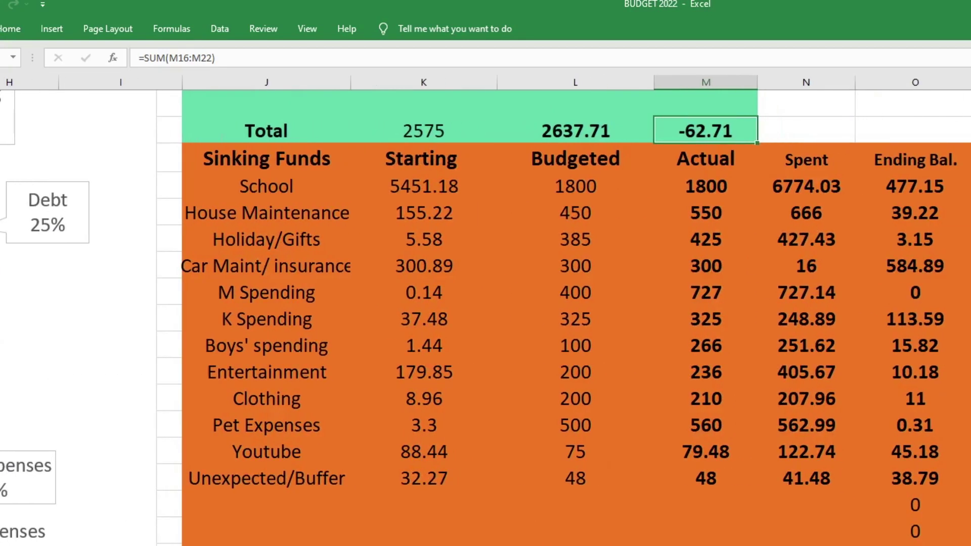
{"action": "left_click", "coordinate": [424, 191]}
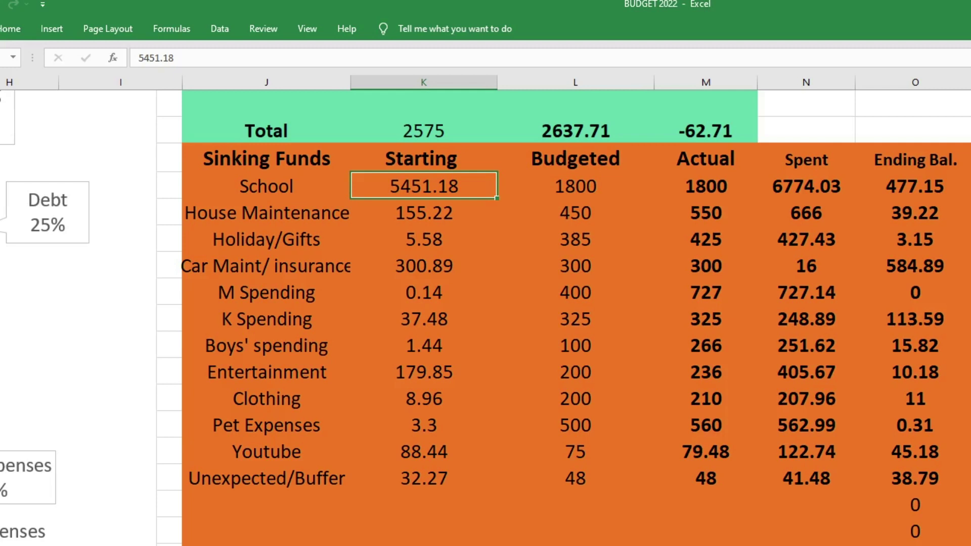
{"action": "left_click", "coordinate": [575, 185]}
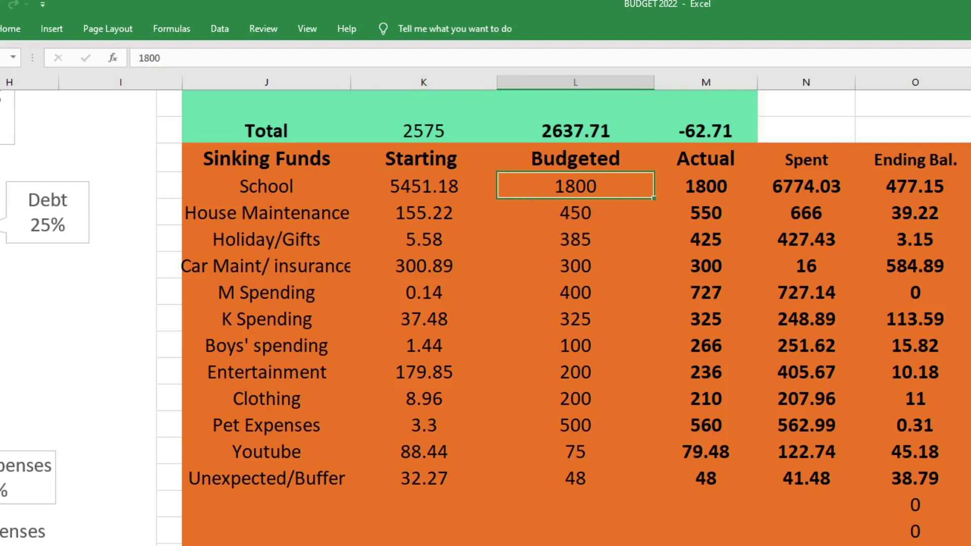
{"action": "left_click", "coordinate": [706, 186]}
{"action": "left_click", "coordinate": [806, 186]}
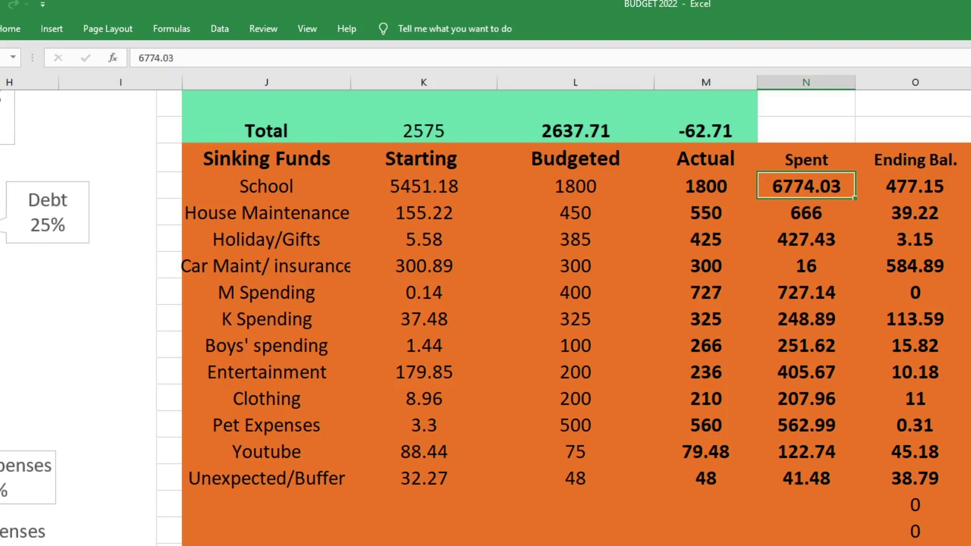
{"action": "left_click", "coordinate": [915, 185]}
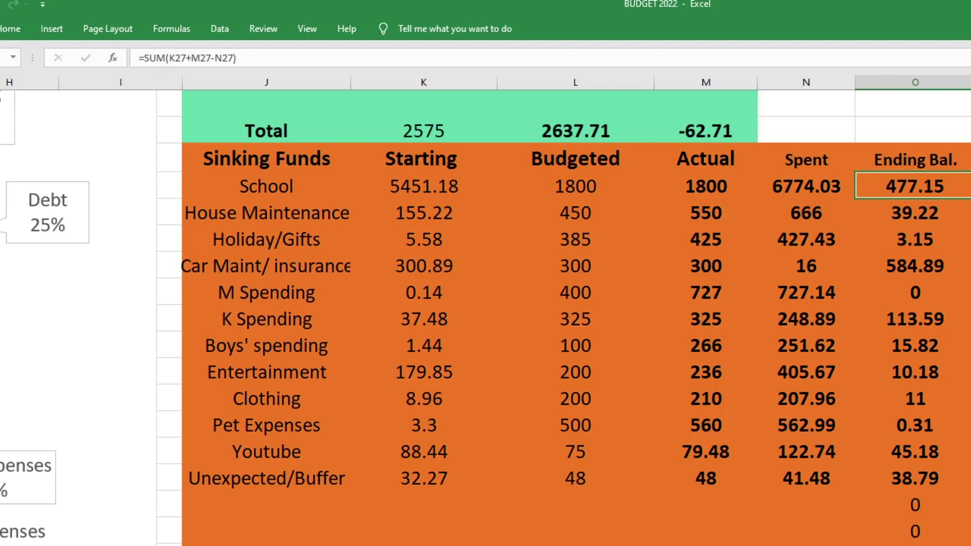
{"action": "key", "text": "Down"}
{"action": "key", "text": "Left"}
{"action": "key", "text": "Left"}
{"action": "key", "text": "Left"}
{"action": "key", "text": "Left"}
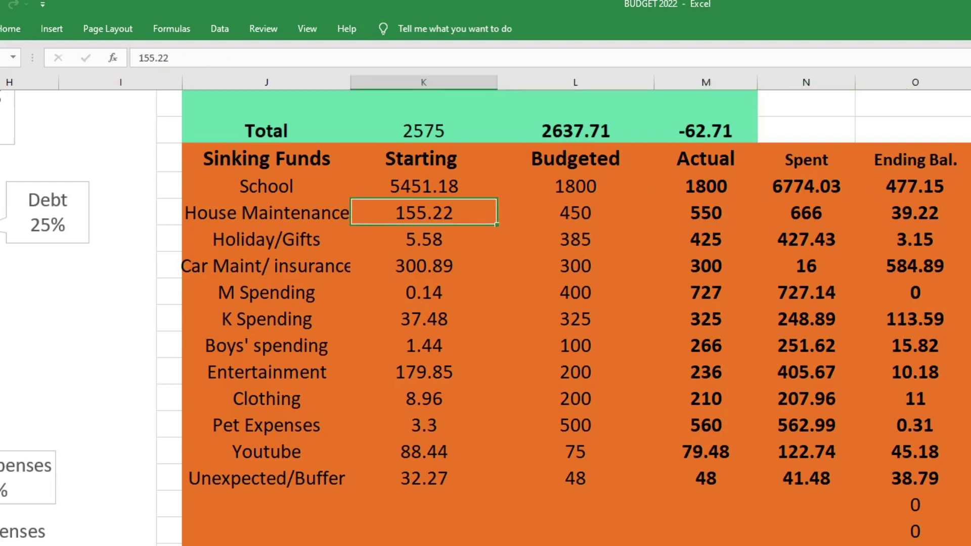
{"action": "key", "text": "Right"}
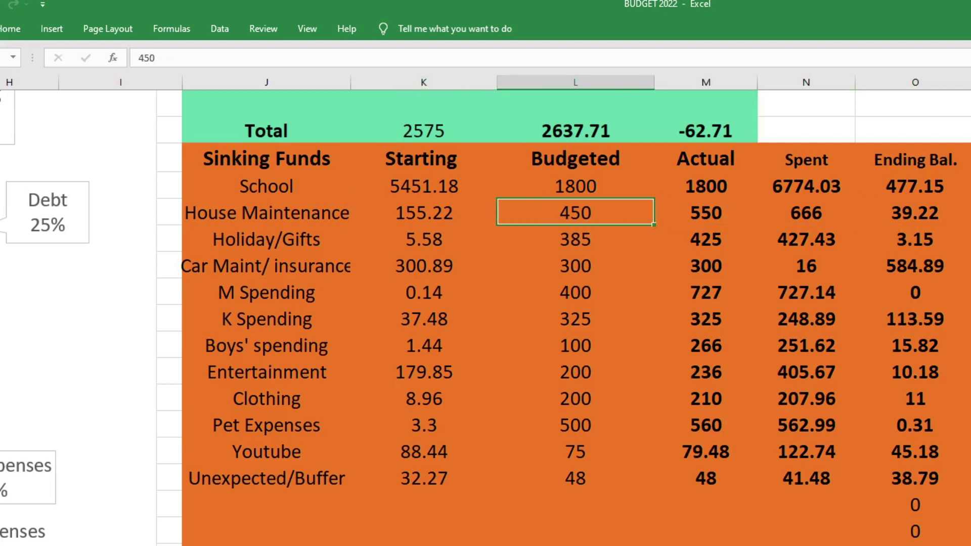
{"action": "key", "text": "Right"}
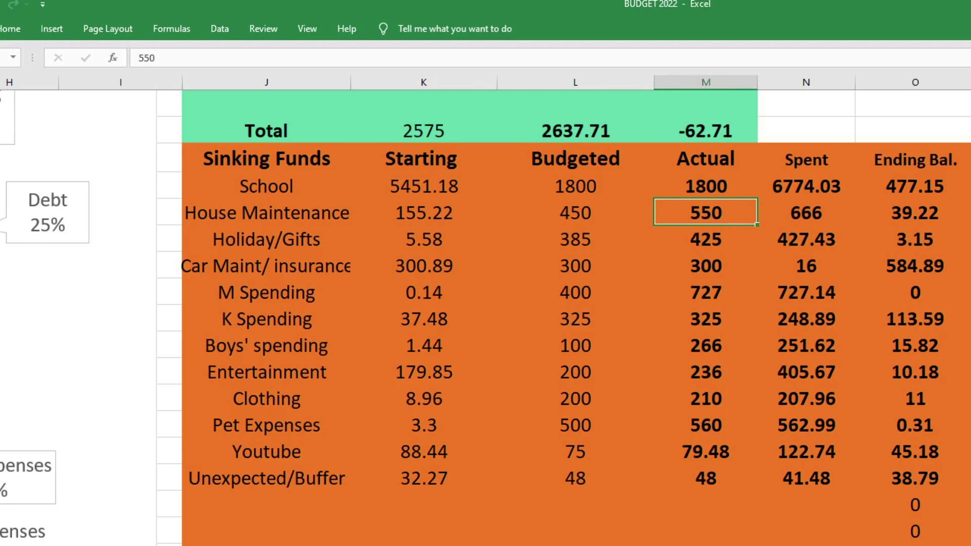
{"action": "key", "text": "Right"}
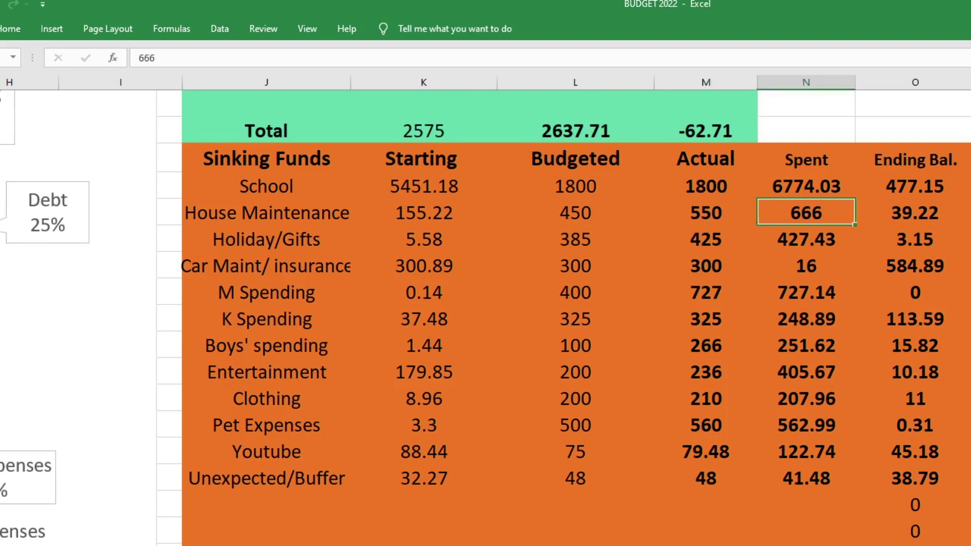
{"action": "key", "text": "Right"}
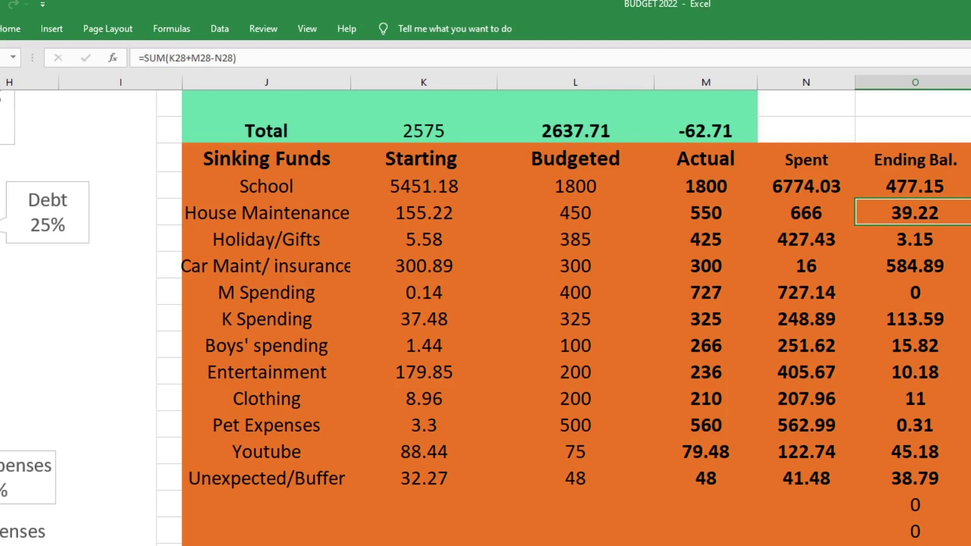
{"action": "left_click", "coordinate": [807, 213]}
{"action": "left_click", "coordinate": [706, 213]}
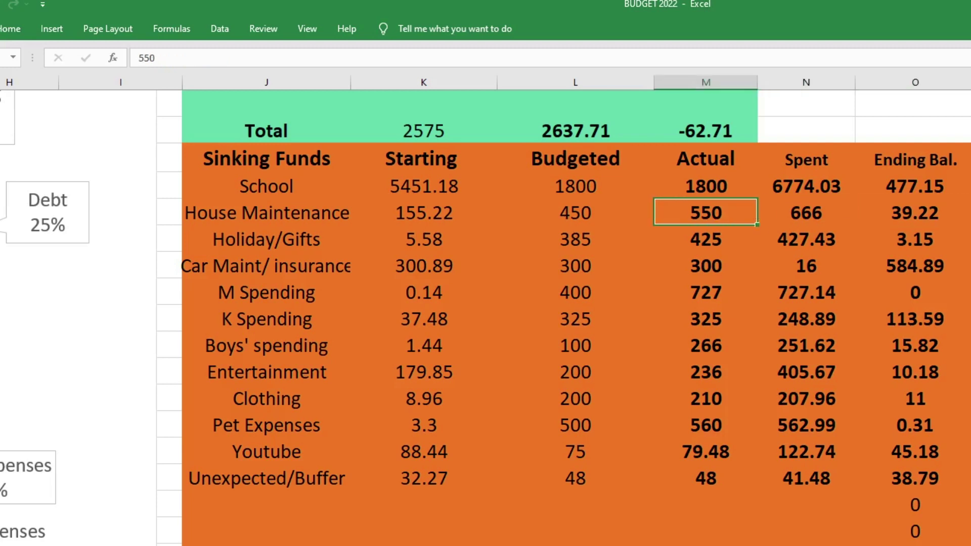
{"action": "left_click", "coordinate": [915, 212]}
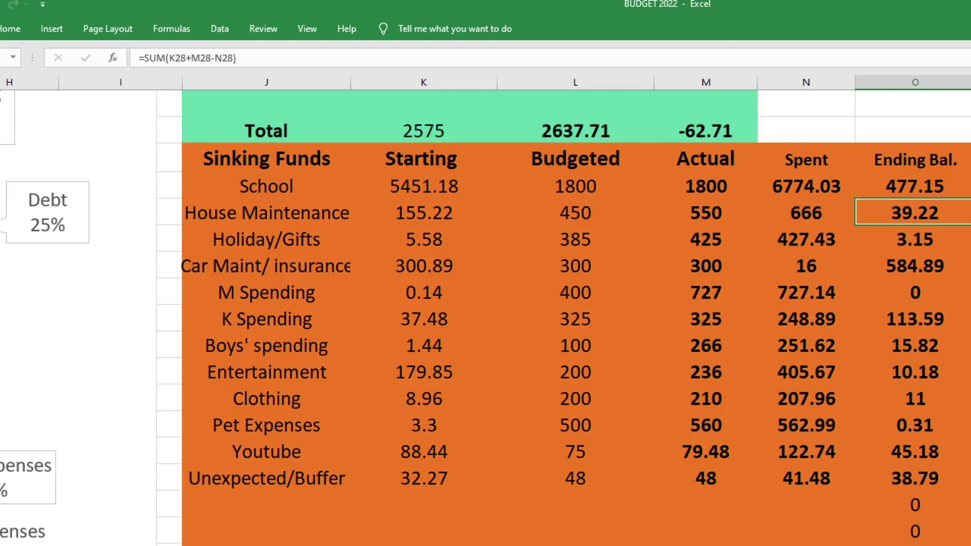
{"action": "left_click", "coordinate": [915, 239]}
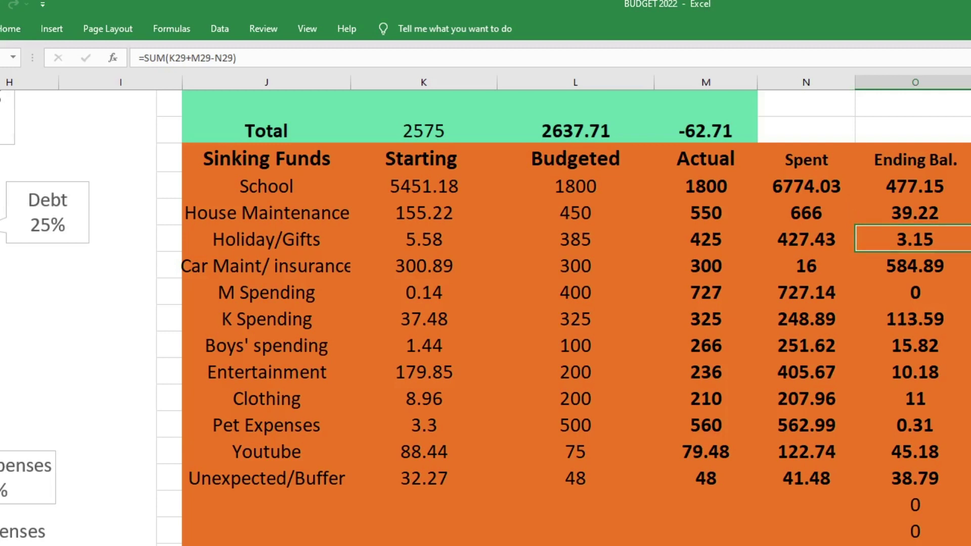
{"action": "left_click", "coordinate": [576, 239]}
{"action": "left_click", "coordinate": [267, 239]}
{"action": "left_click", "coordinate": [424, 239]}
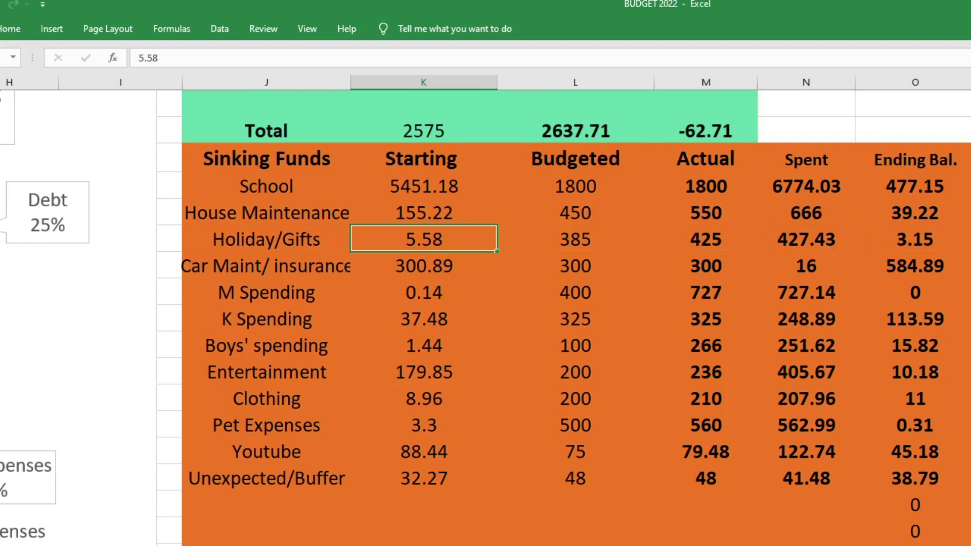
{"action": "left_click", "coordinate": [576, 239]}
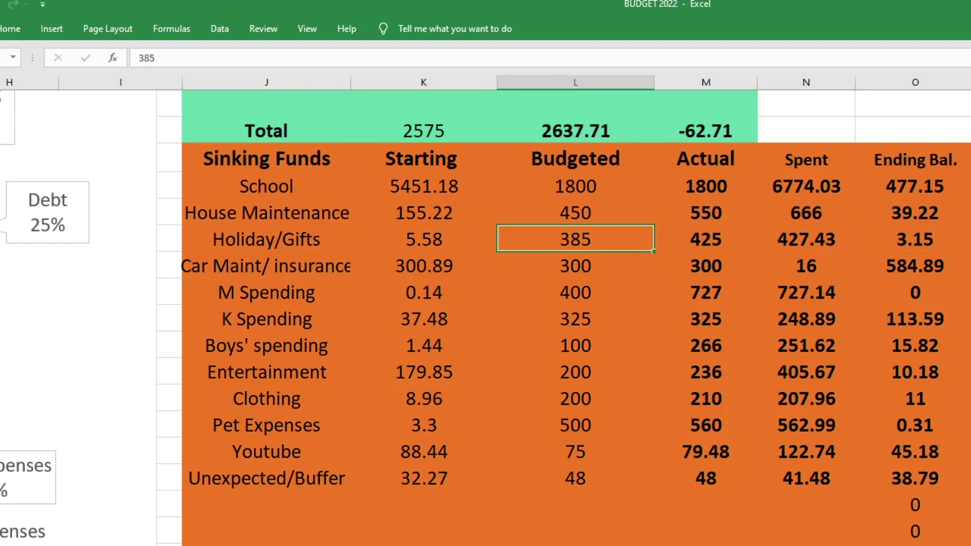
{"action": "left_click", "coordinate": [706, 240]}
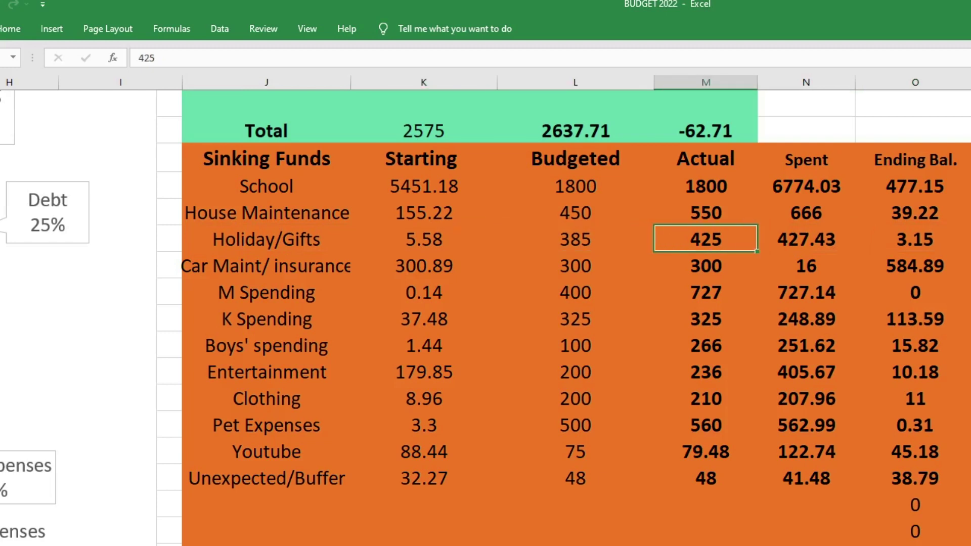
{"action": "left_click", "coordinate": [806, 239]}
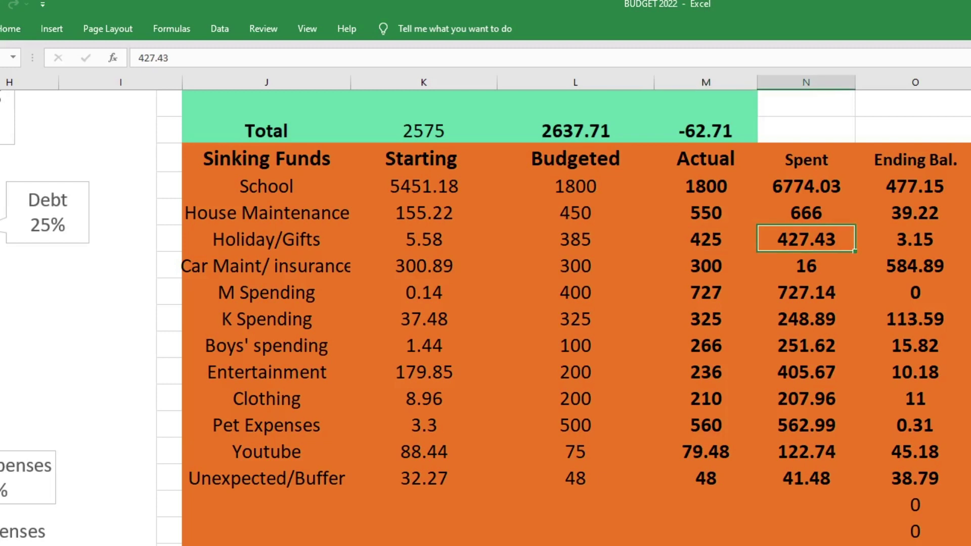
{"action": "left_click", "coordinate": [915, 240]}
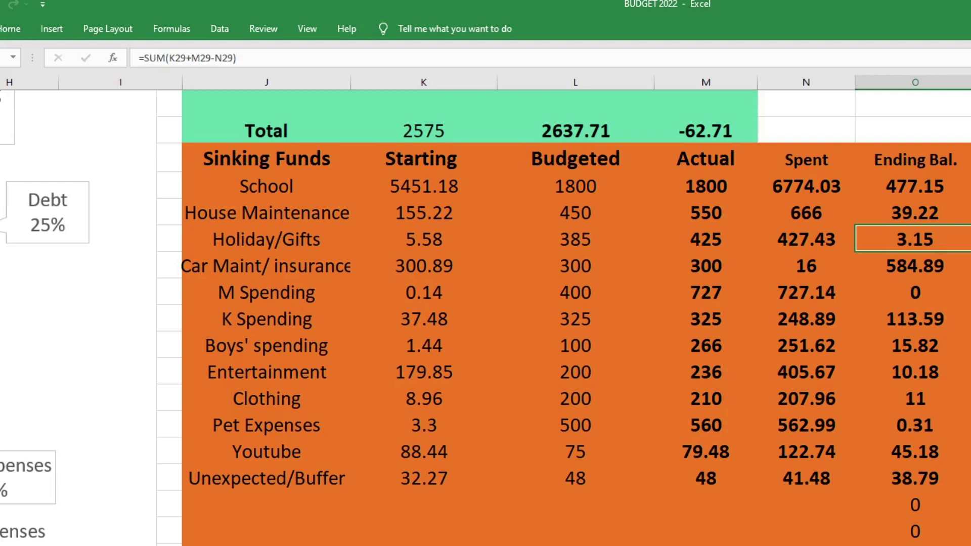
{"action": "left_click", "coordinate": [915, 266]}
{"action": "left_click", "coordinate": [706, 267]}
{"action": "left_click", "coordinate": [424, 266]}
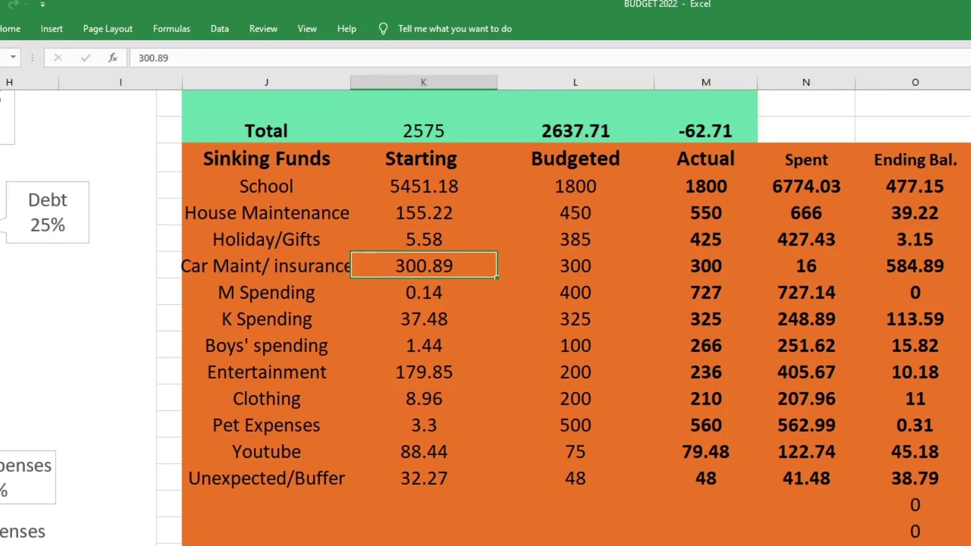
{"action": "left_click", "coordinate": [576, 266]}
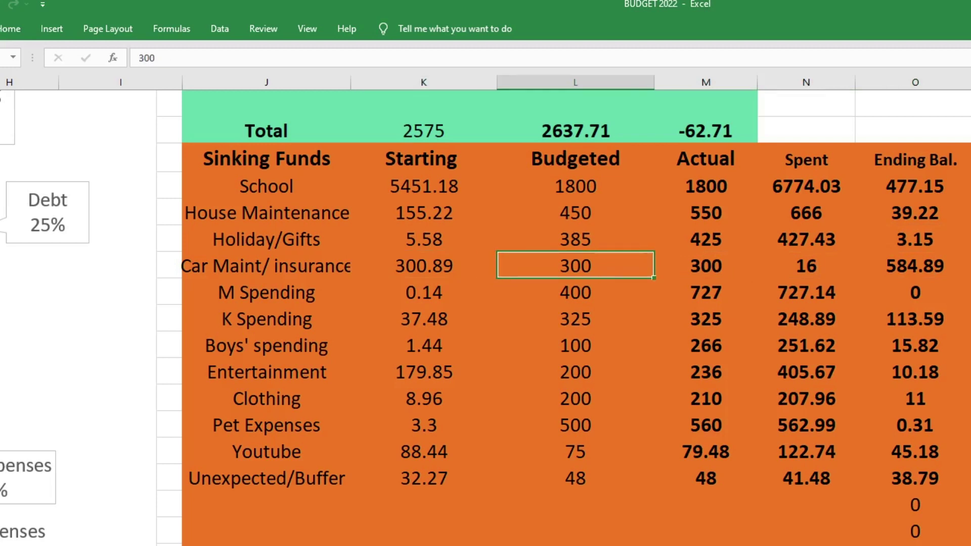
{"action": "left_click", "coordinate": [706, 266]}
{"action": "left_click", "coordinate": [806, 266]}
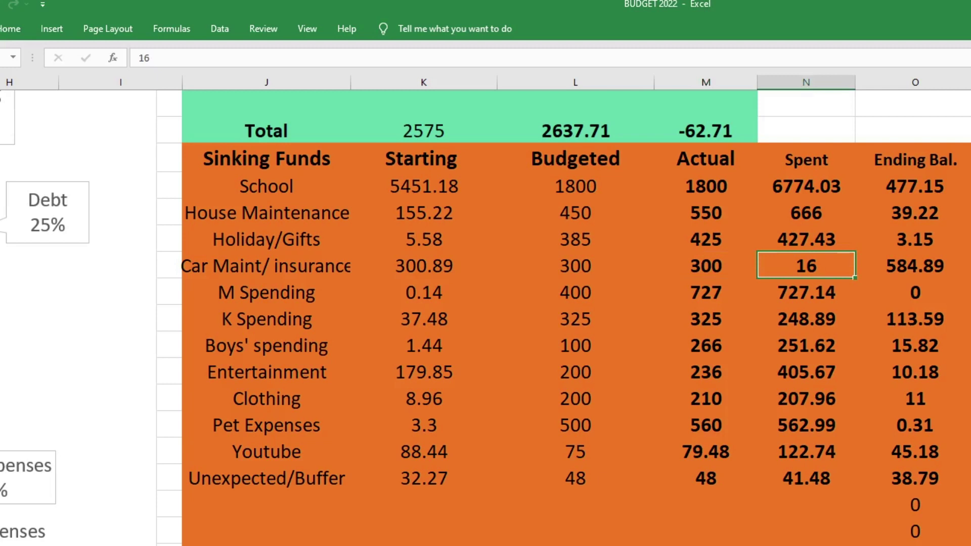
{"action": "left_click", "coordinate": [916, 266]}
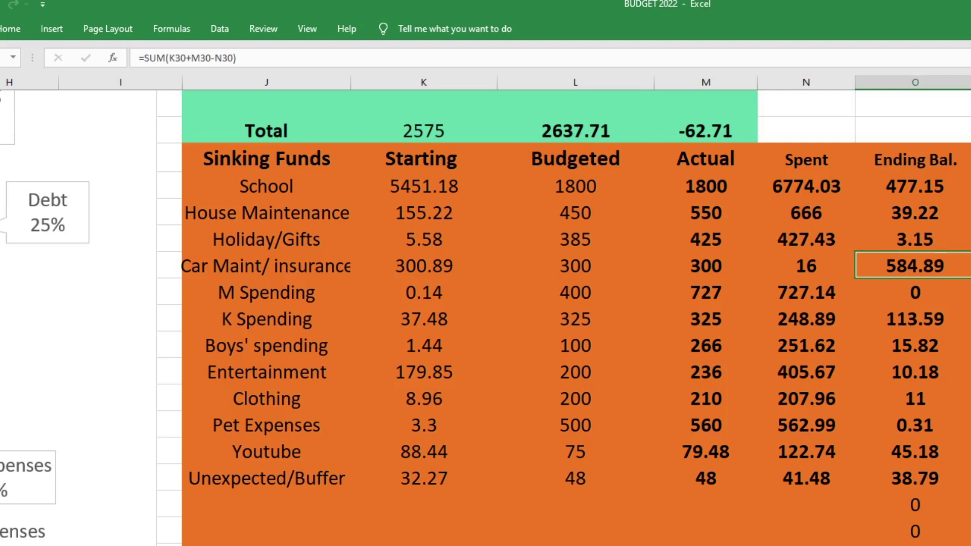
{"action": "left_click", "coordinate": [267, 292]}
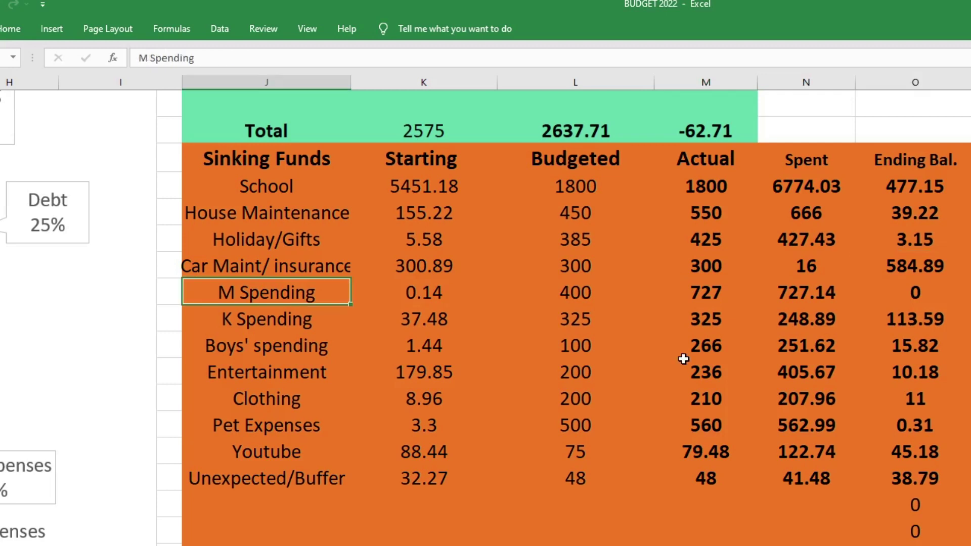
{"action": "key", "text": "Right"}
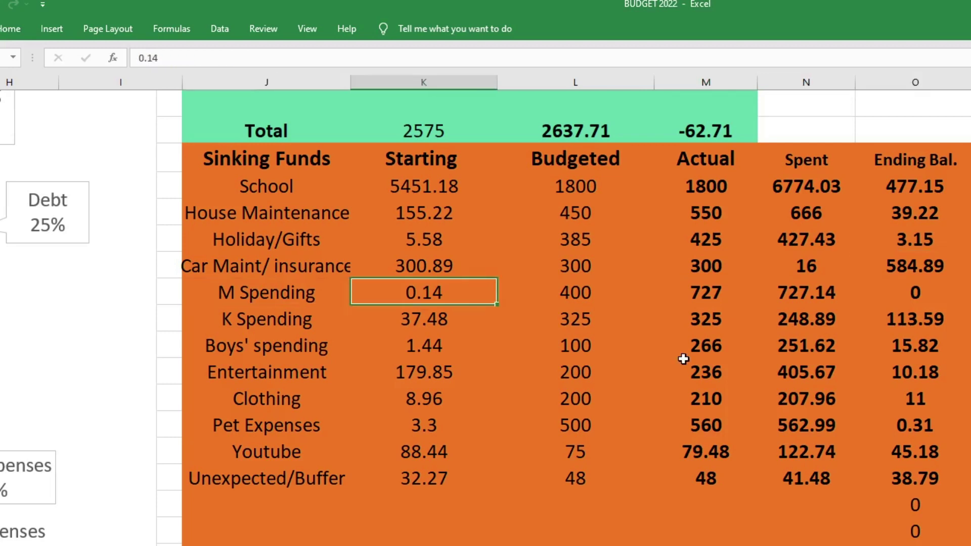
{"action": "key", "text": "Right"}
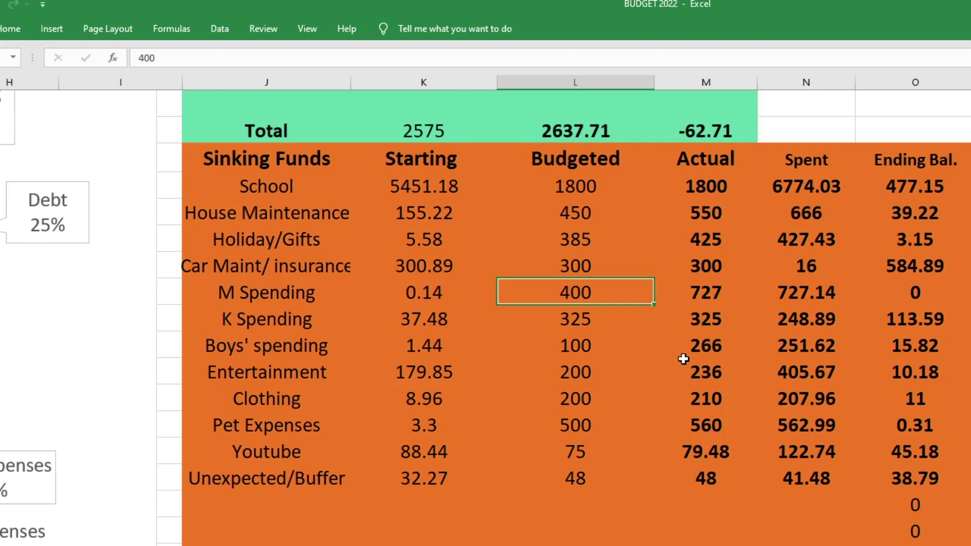
{"action": "key", "text": "Right"}
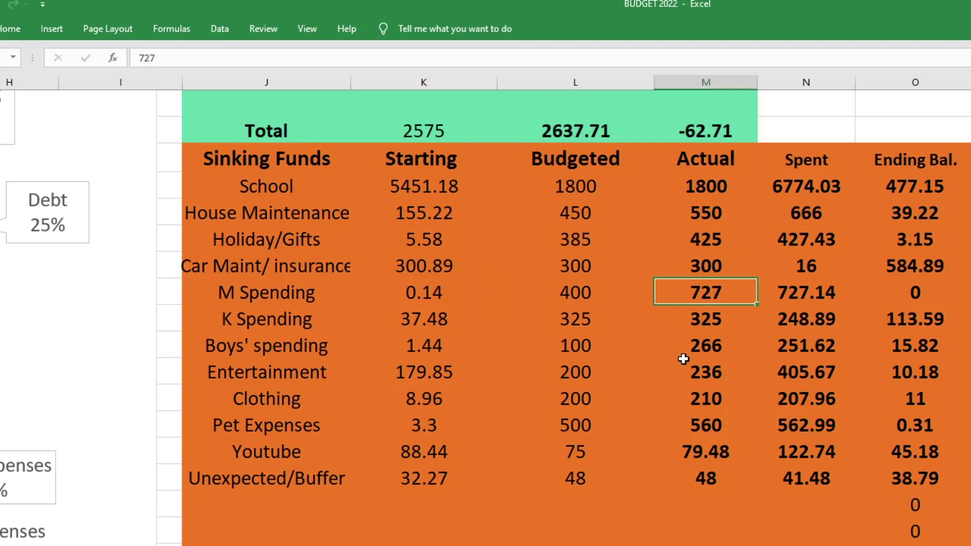
{"action": "key", "text": "Right"}
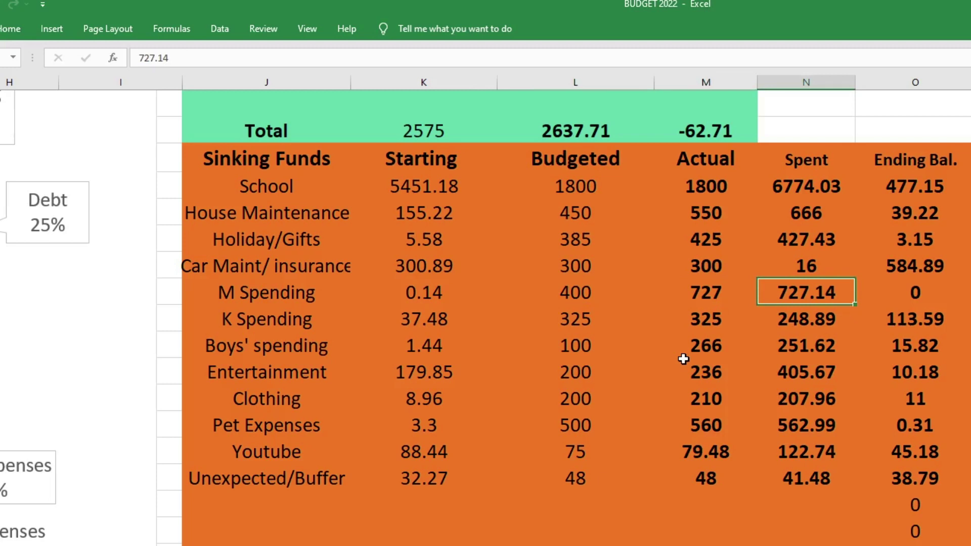
{"action": "key", "text": "Right"}
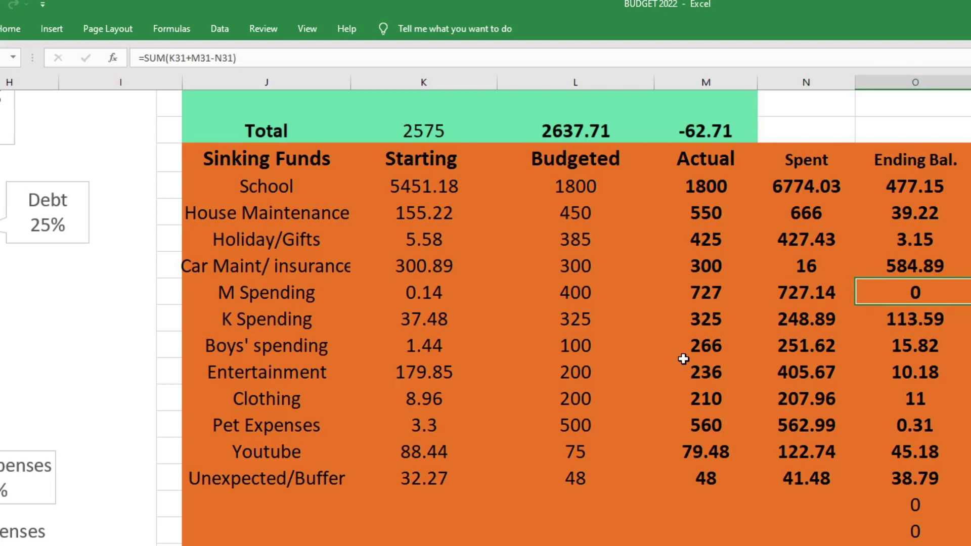
{"action": "key", "text": "Down"}
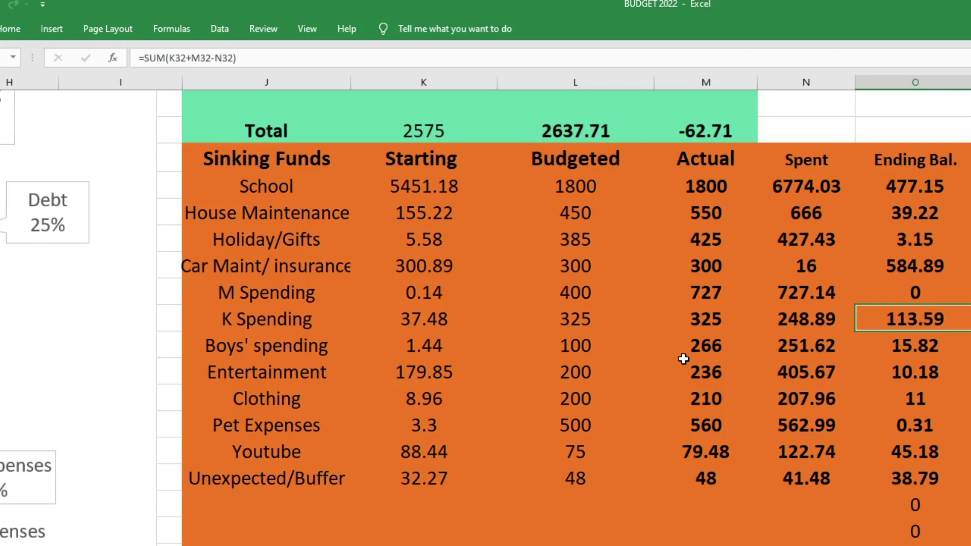
{"action": "left_click", "coordinate": [749, 291]}
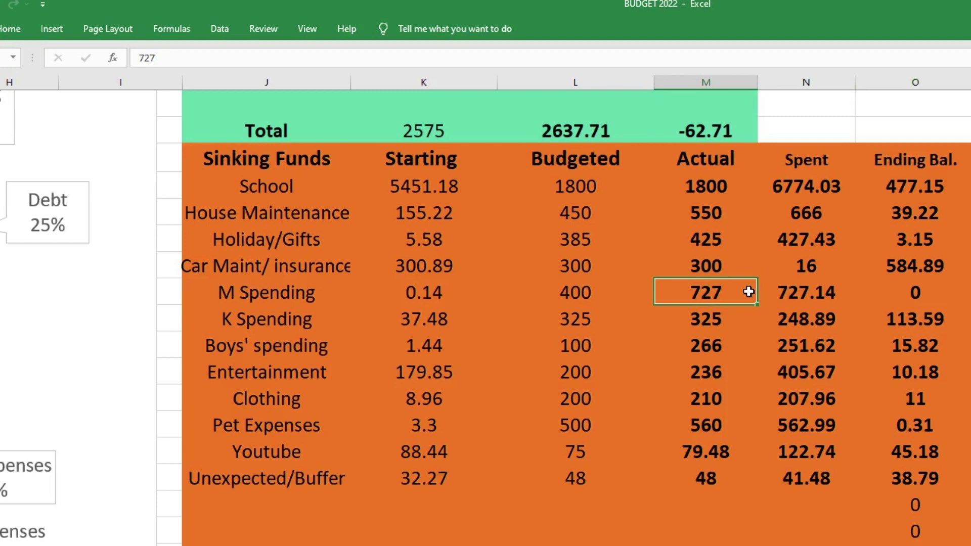
{"action": "left_click", "coordinate": [471, 326]}
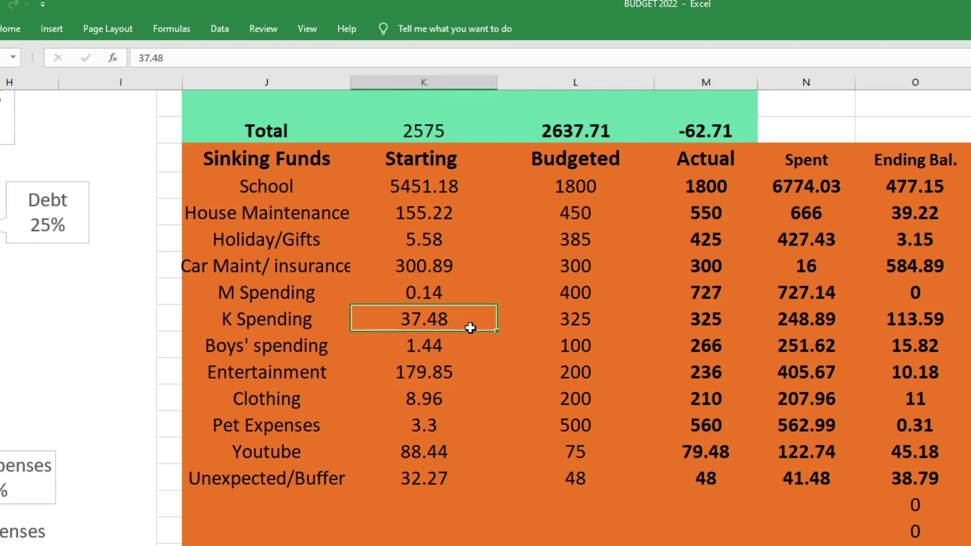
{"action": "left_click", "coordinate": [546, 330]}
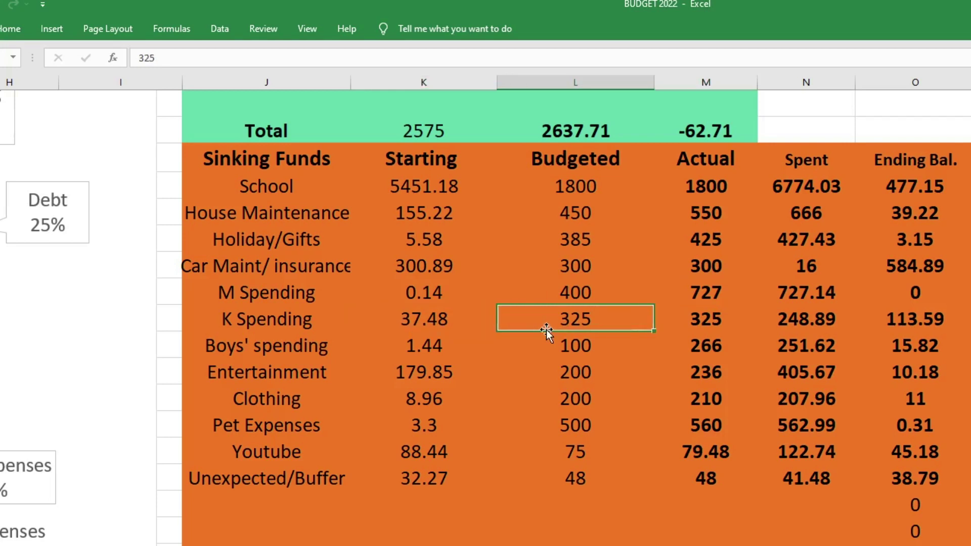
{"action": "key", "text": "Right"}
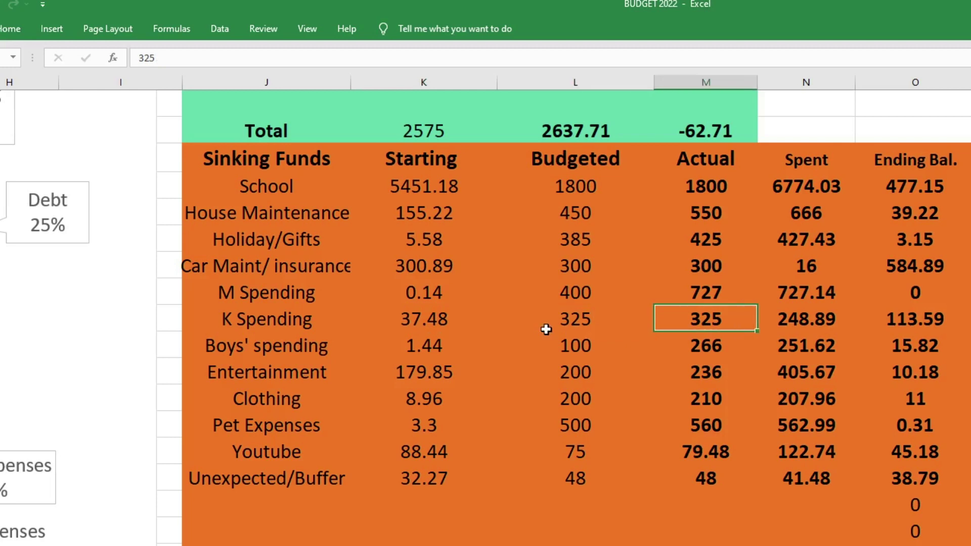
{"action": "key", "text": "Right"}
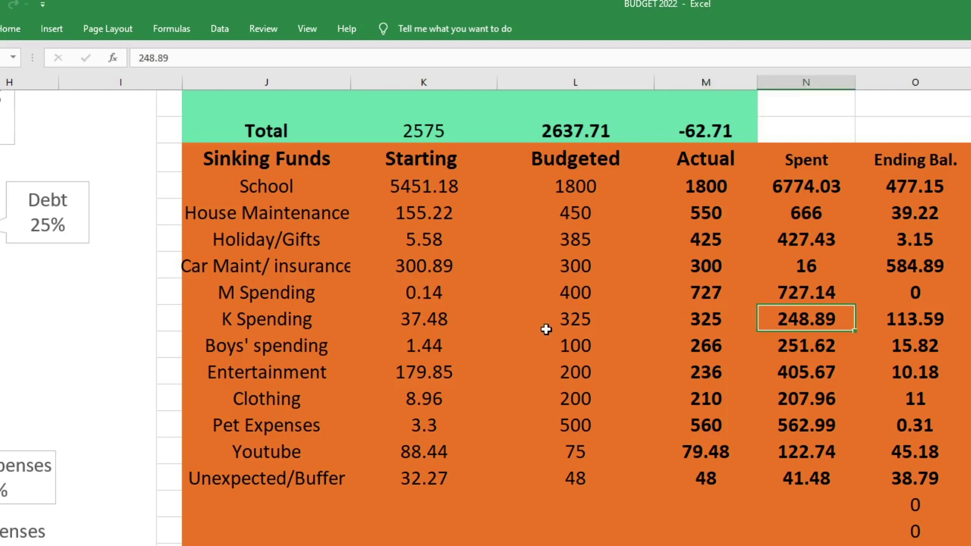
{"action": "key", "text": "Right"}
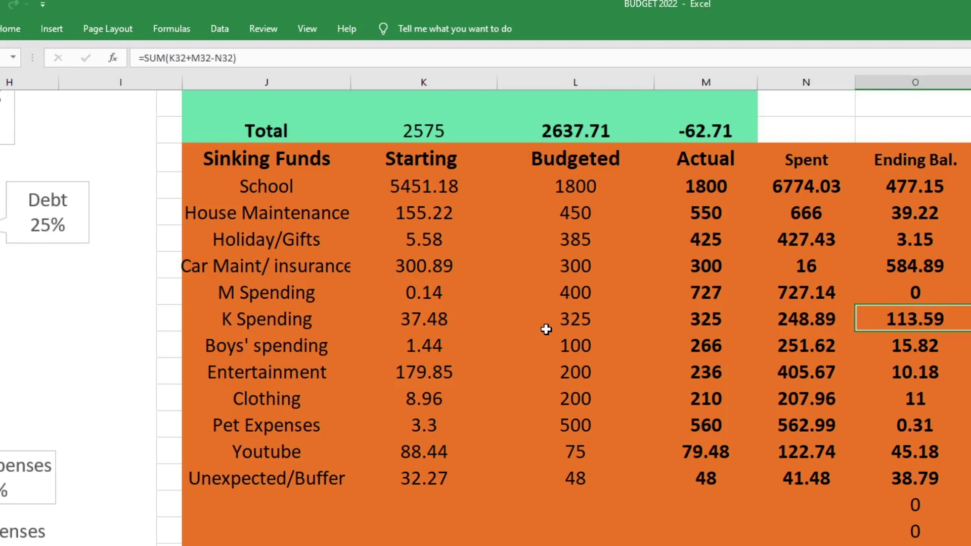
{"action": "key", "text": "Down"}
{"action": "key", "text": "Left"}
{"action": "key", "text": "Left"}
{"action": "key", "text": "Left"}
{"action": "key", "text": "Left"}
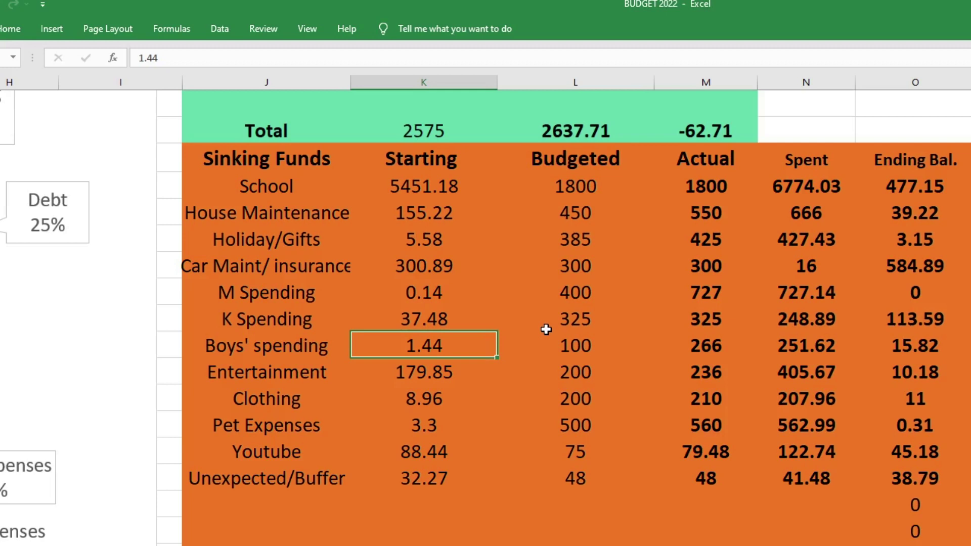
{"action": "key", "text": "Right"}
{"action": "key", "text": "Right"}
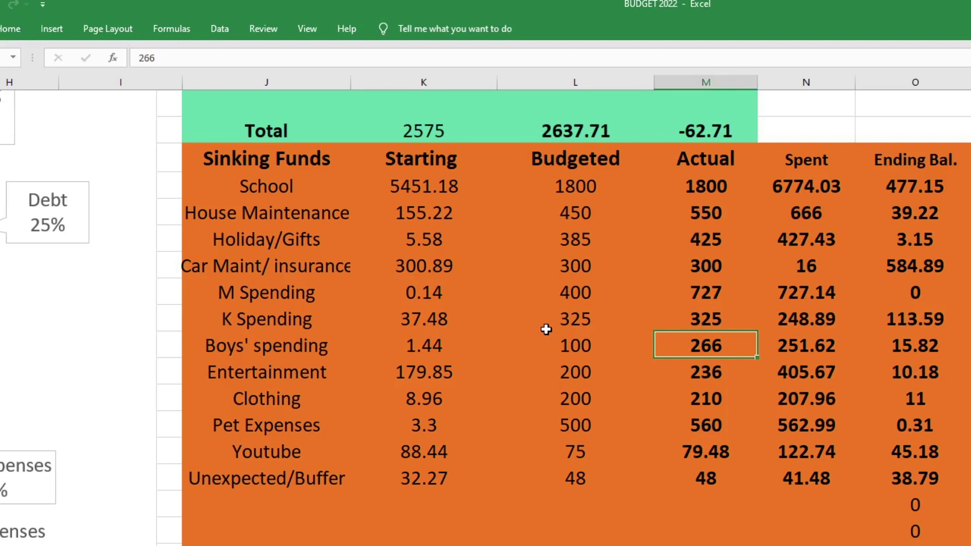
{"action": "key", "text": "Right"}
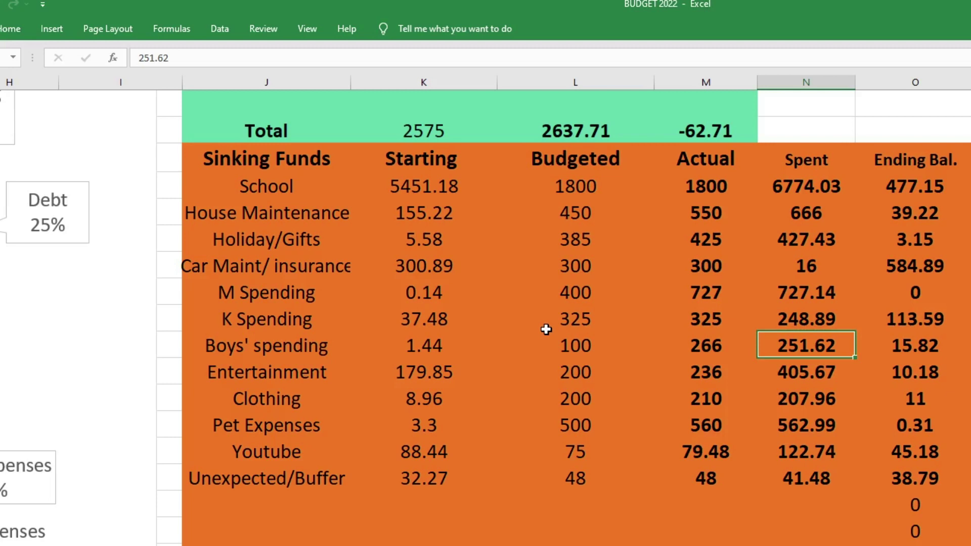
{"action": "key", "text": "Right"}
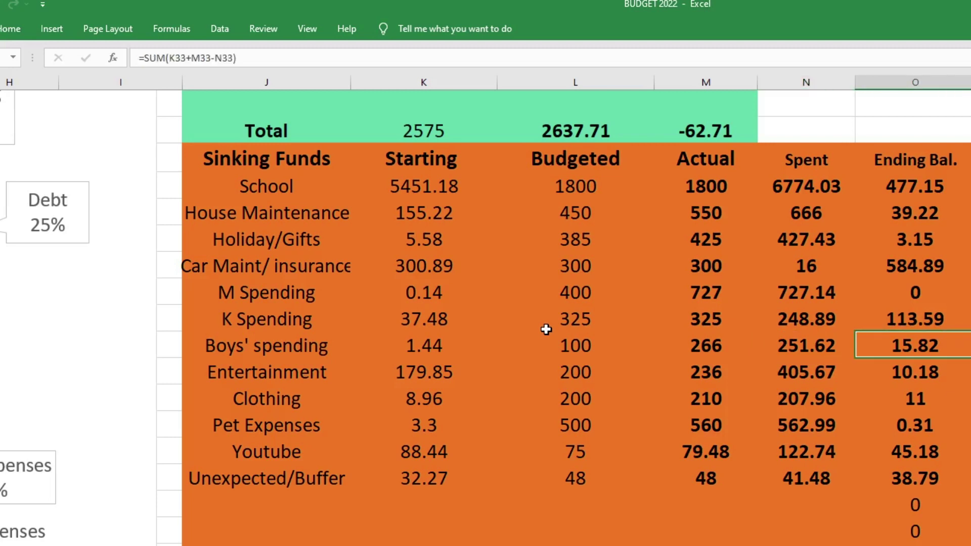
{"action": "key", "text": "Down"}
{"action": "key", "text": "Left"}
{"action": "key", "text": "Left"}
{"action": "key", "text": "Left"}
{"action": "key", "text": "Left"}
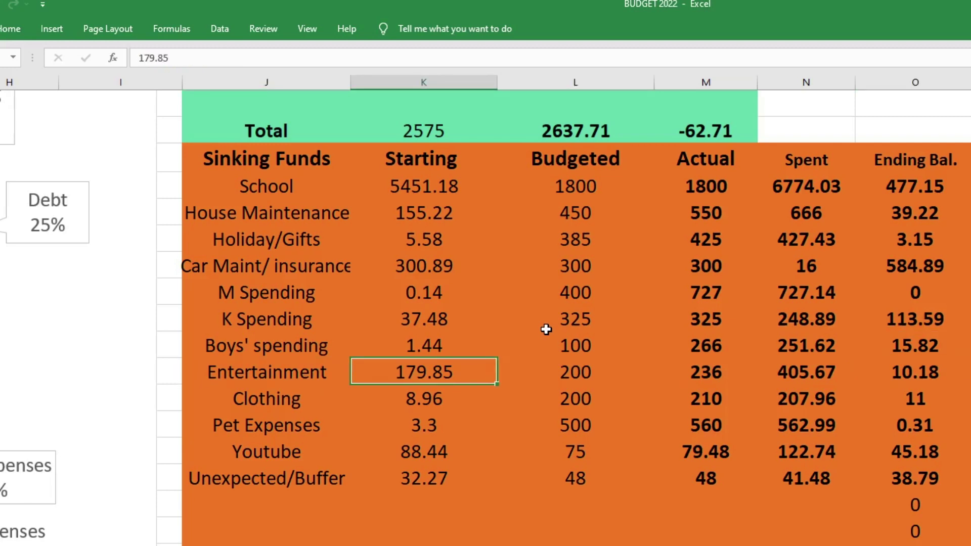
{"action": "key", "text": "Right"}
{"action": "key", "text": "Right"}
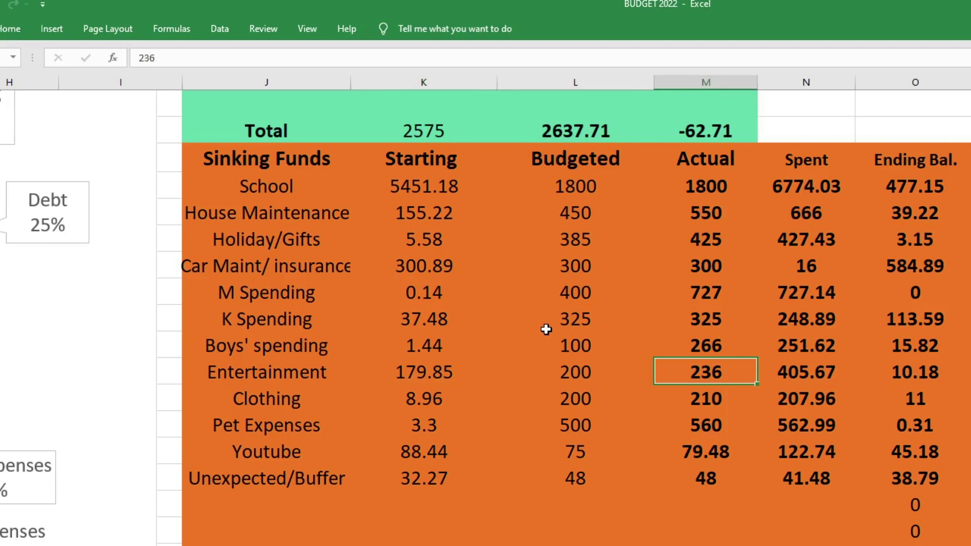
{"action": "key", "text": "Right"}
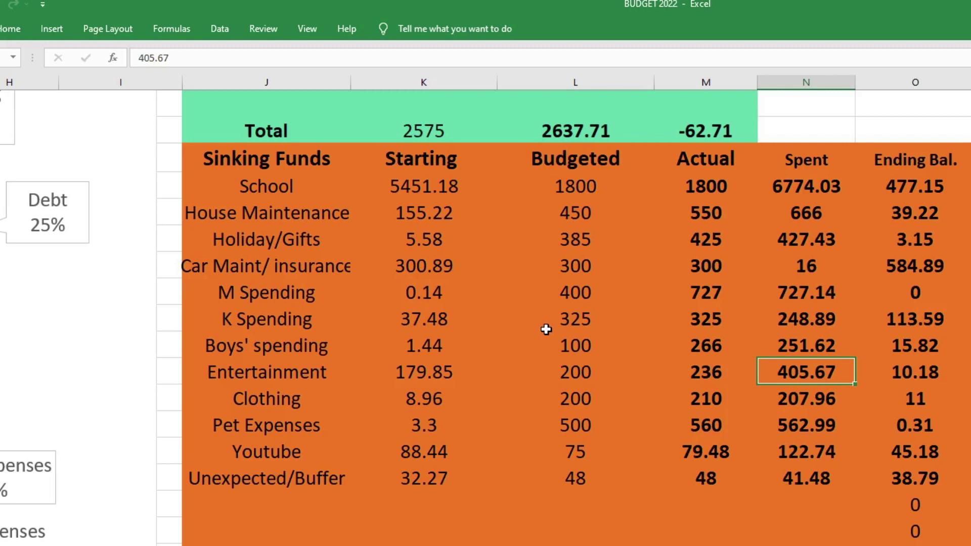
{"action": "key", "text": "Right"}
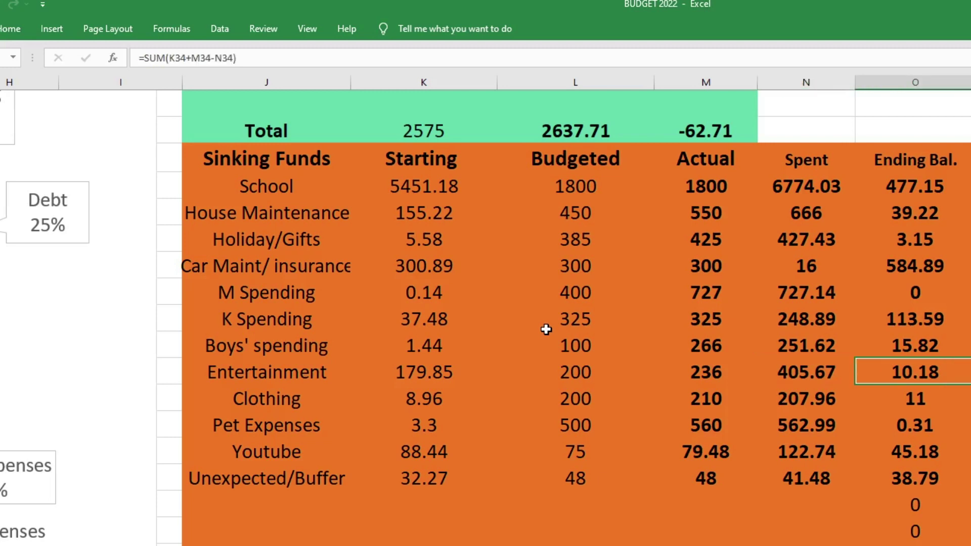
{"action": "key", "text": "Down"}
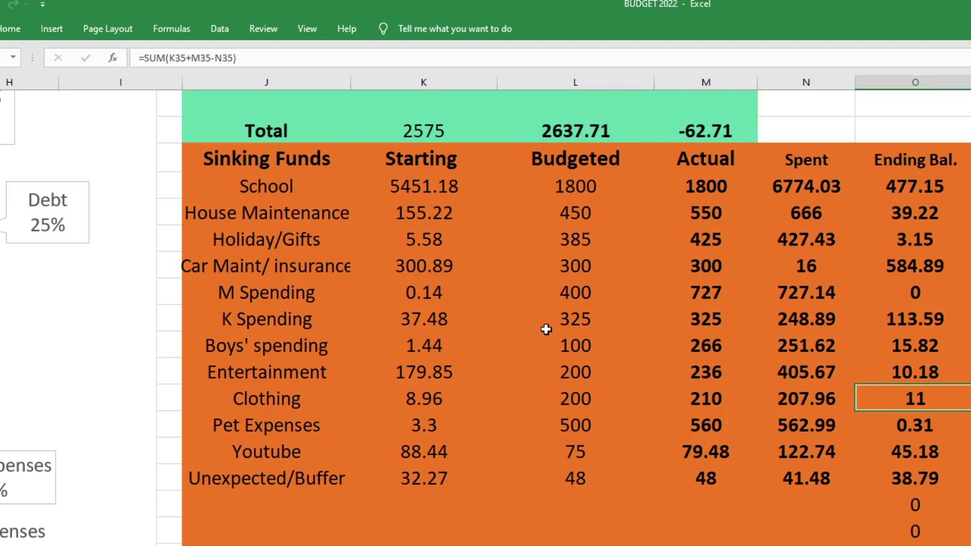
{"action": "key", "text": "Left"}
{"action": "key", "text": "Left"}
{"action": "key", "text": "Left"}
{"action": "key", "text": "Left"}
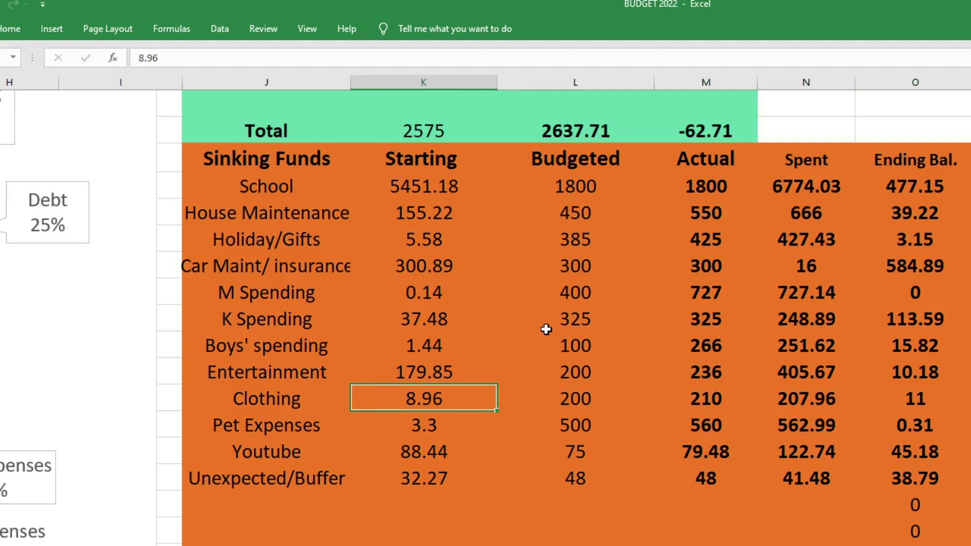
{"action": "key", "text": "Right"}
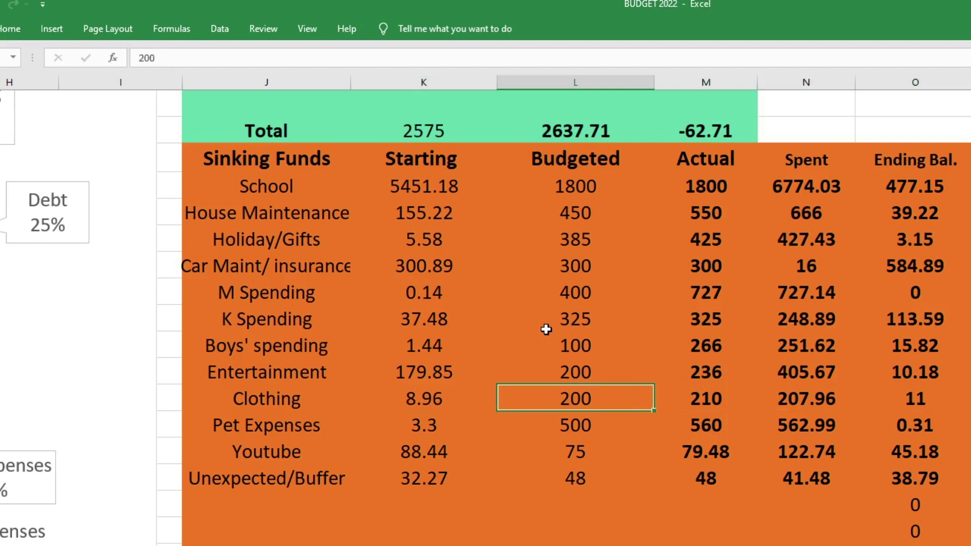
{"action": "key", "text": "Right"}
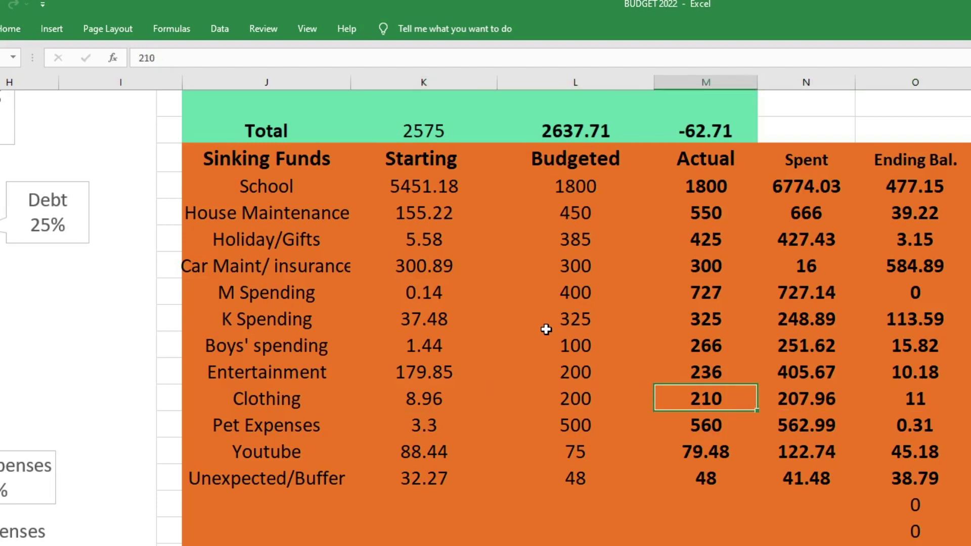
{"action": "key", "text": "Right"}
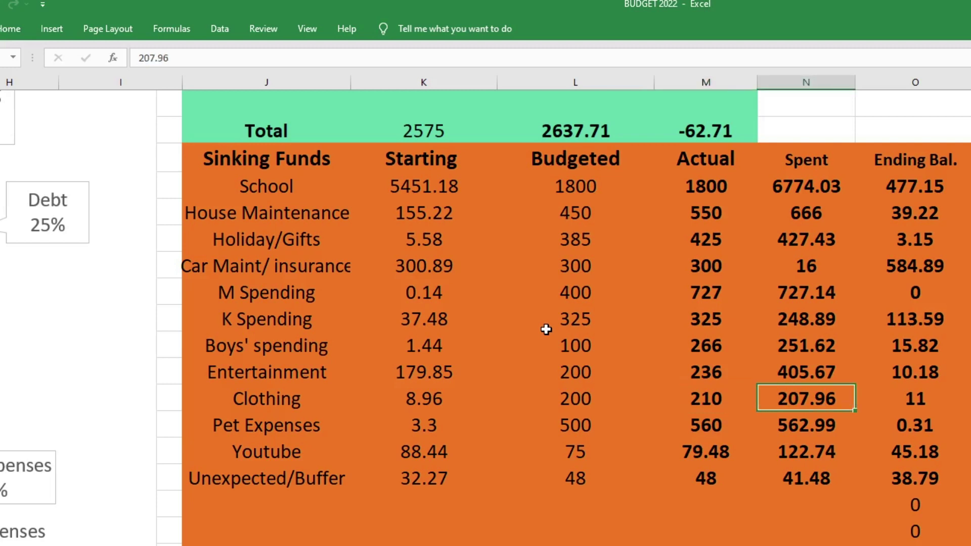
{"action": "key", "text": "Right"}
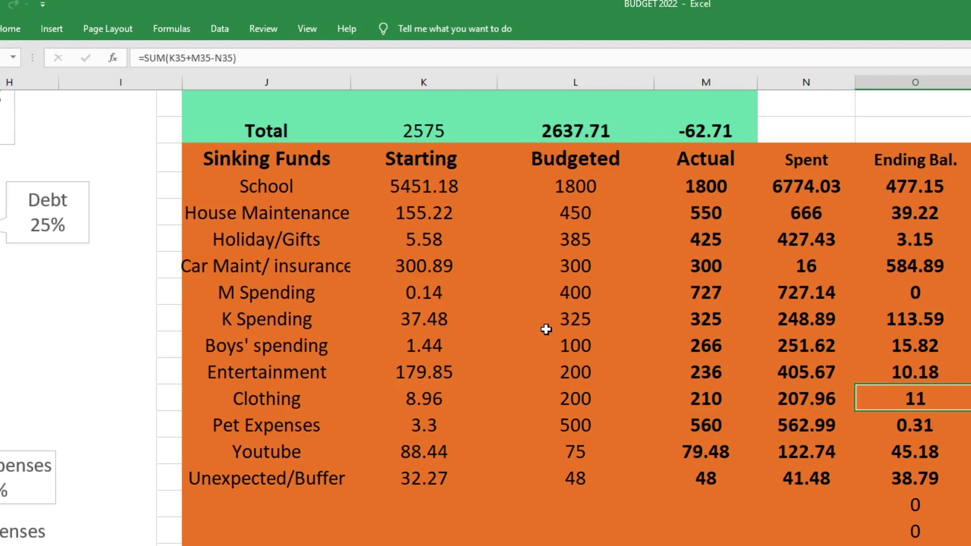
{"action": "key", "text": "Left"}
{"action": "key", "text": "Left"}
{"action": "key", "text": "Right"}
{"action": "key", "text": "Right"}
{"action": "key", "text": "Down"}
{"action": "key", "text": "Left"}
{"action": "key", "text": "Left"}
{"action": "key", "text": "Left"}
{"action": "key", "text": "Left"}
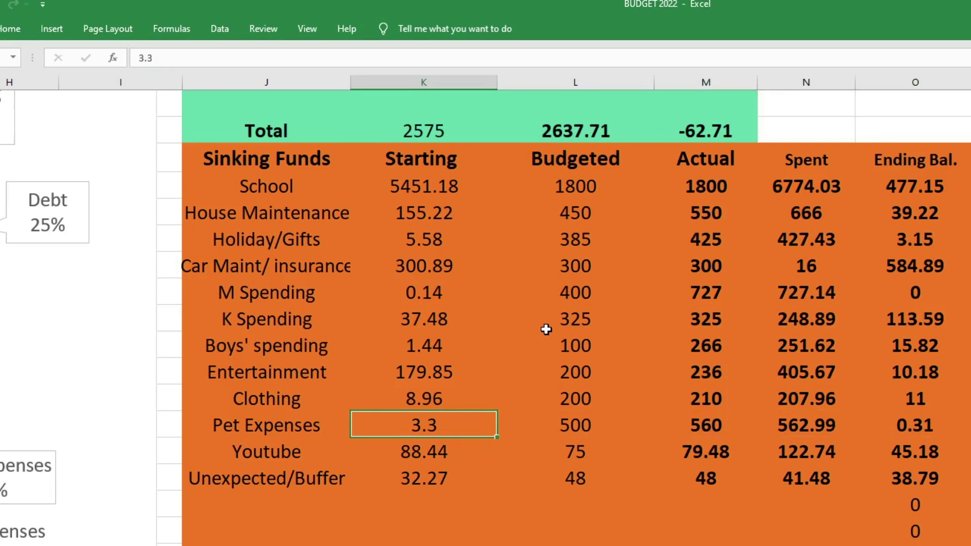
{"action": "key", "text": "Right"}
{"action": "key", "text": "Right"}
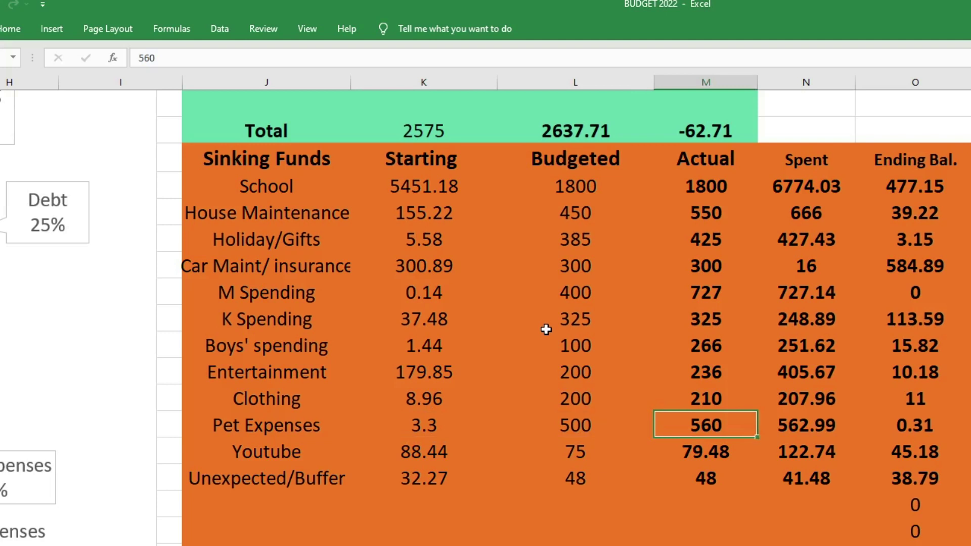
{"action": "key", "text": "Right"}
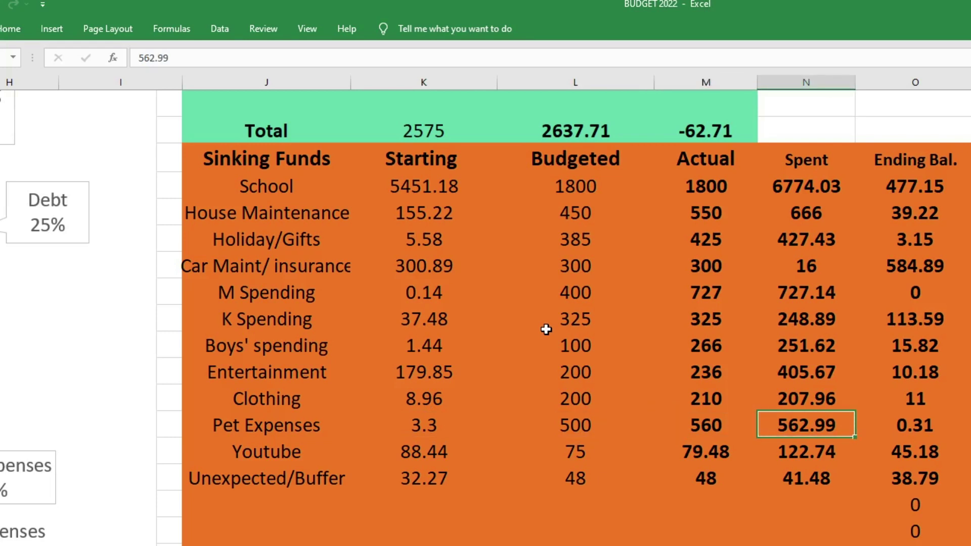
{"action": "key", "text": "Right"}
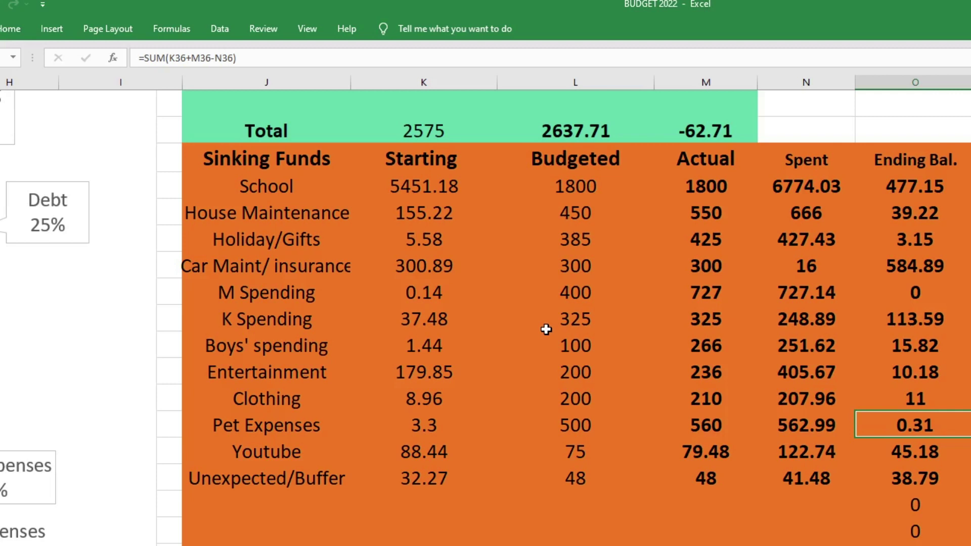
{"action": "key", "text": "Left"}
{"action": "key", "text": "Left"}
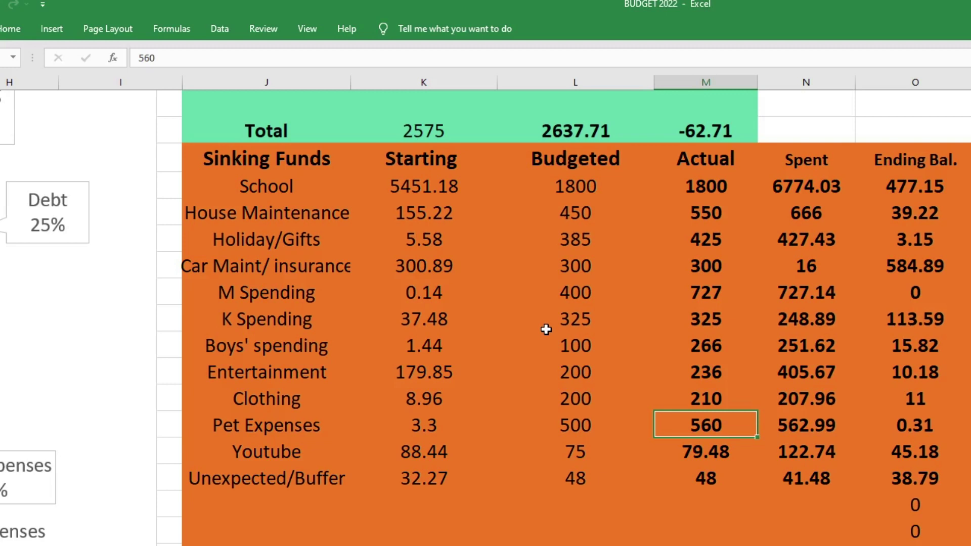
{"action": "key", "text": "Down"}
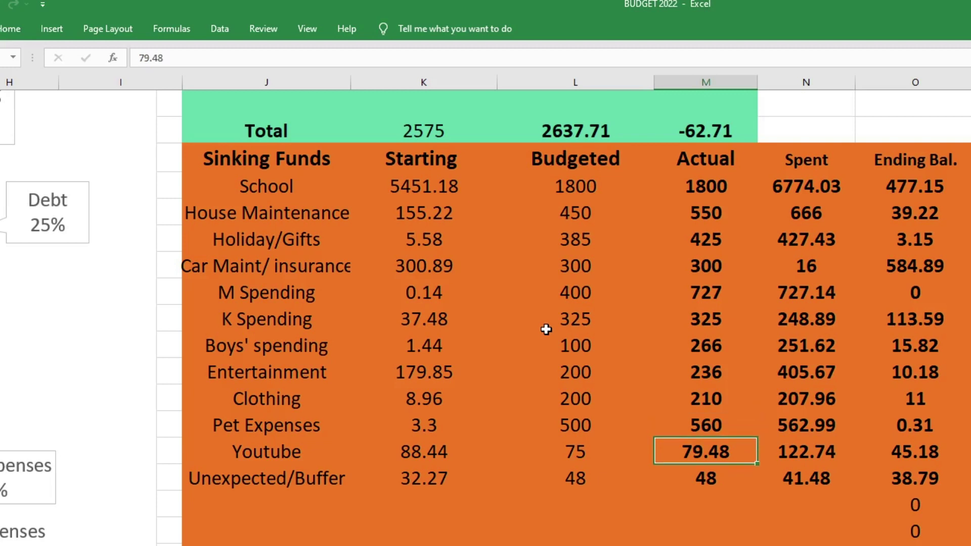
{"action": "key", "text": "Left"}
{"action": "key", "text": "Left"}
{"action": "key", "text": "Left"}
{"action": "key", "text": "Right"}
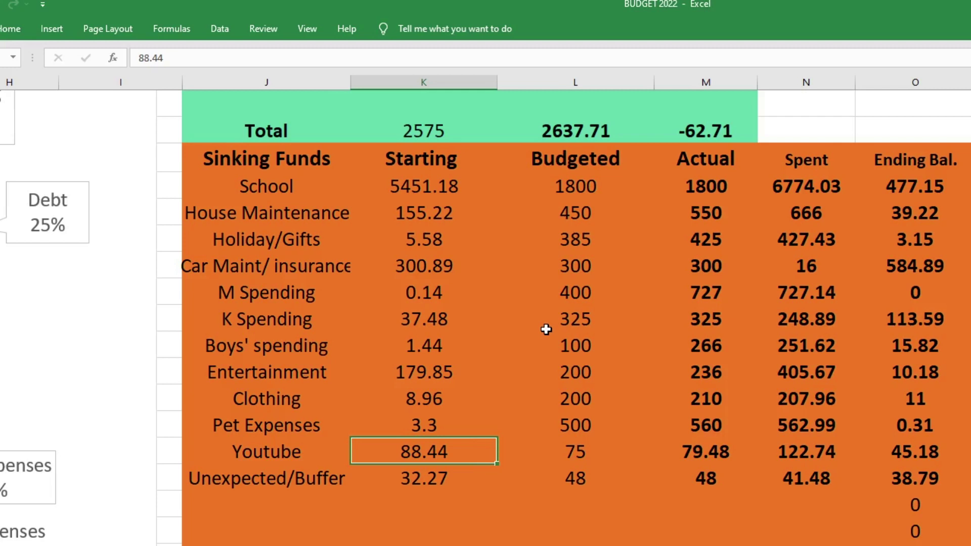
{"action": "key", "text": "Right"}
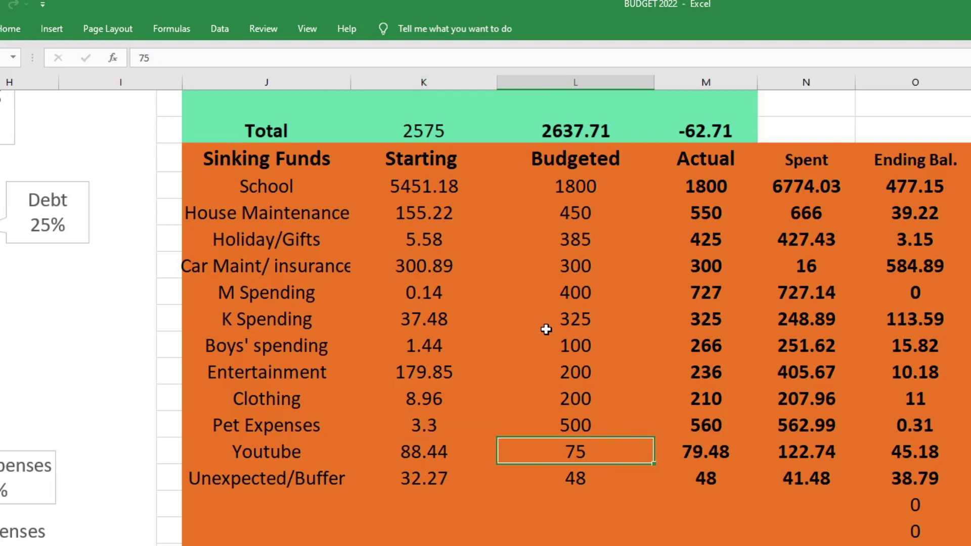
{"action": "key", "text": "Right"}
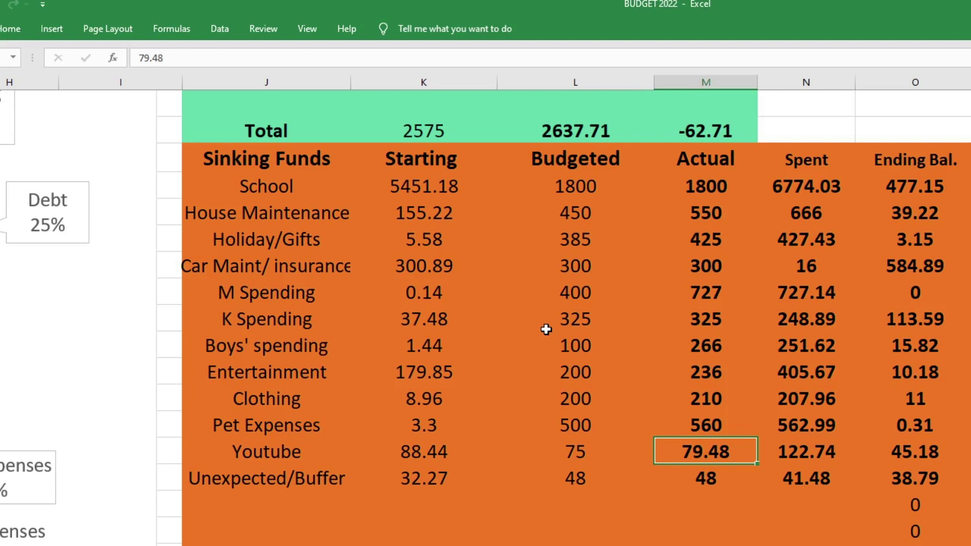
{"action": "key", "text": "Right"}
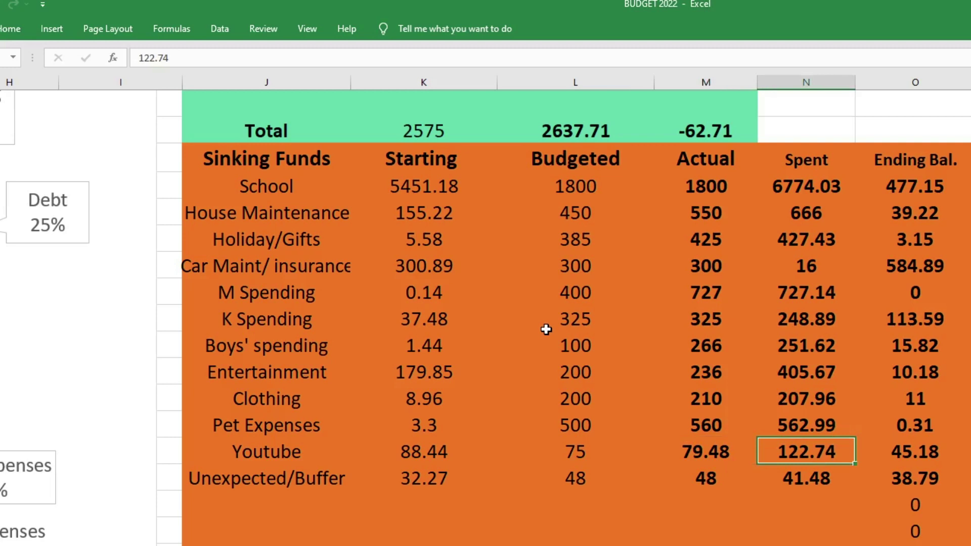
{"action": "key", "text": "Right"}
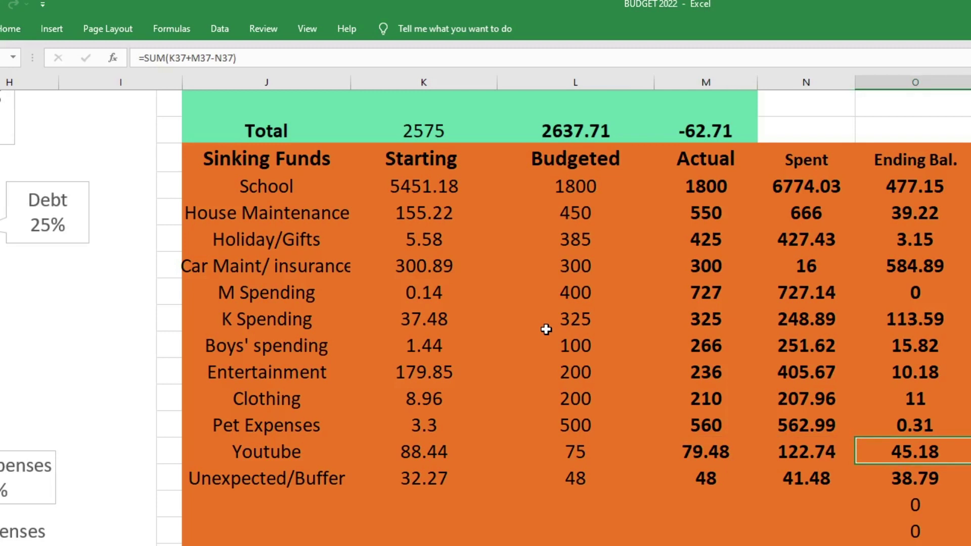
{"action": "key", "text": "Left"}
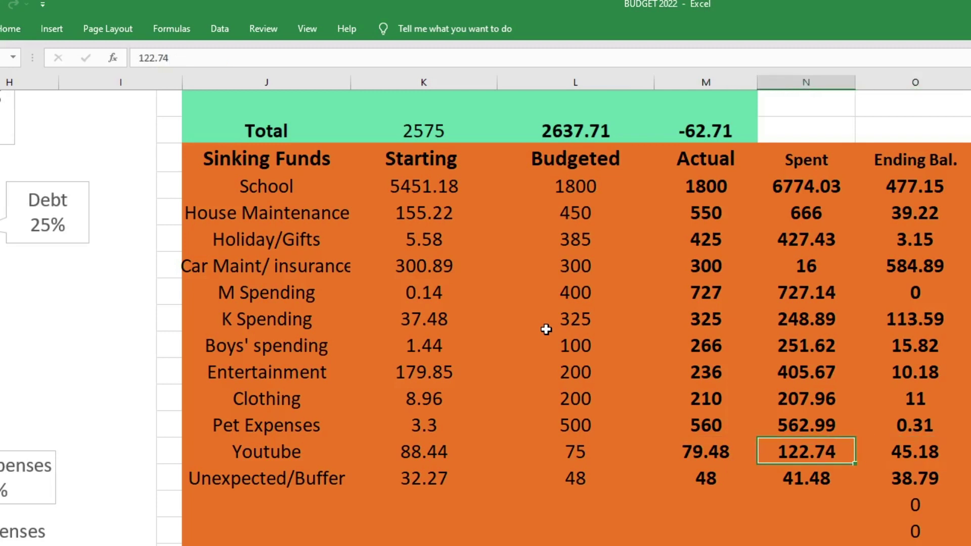
{"action": "key", "text": "Down"}
{"action": "key", "text": "Left"}
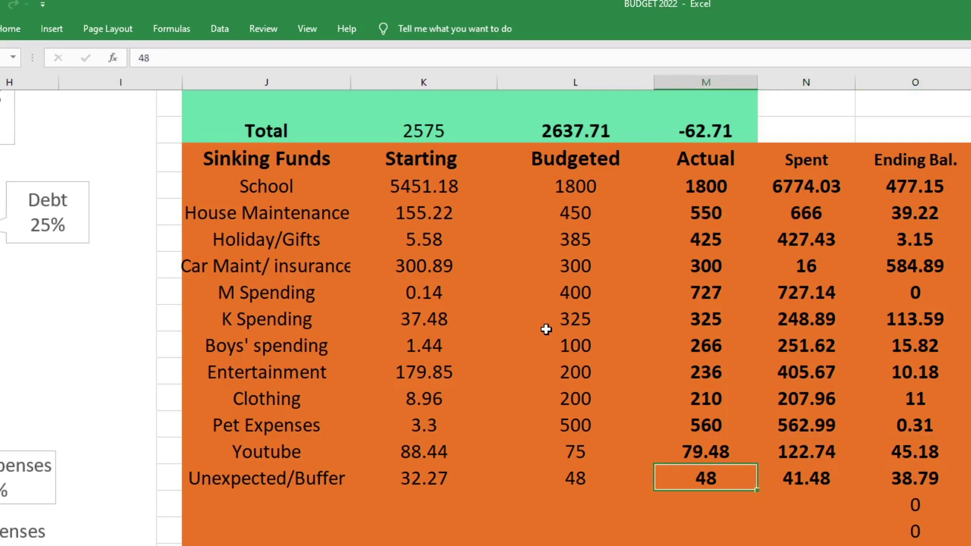
{"action": "key", "text": "Left"}
{"action": "key", "text": "Left"}
{"action": "key", "text": "Left"}
{"action": "key", "text": "Right"}
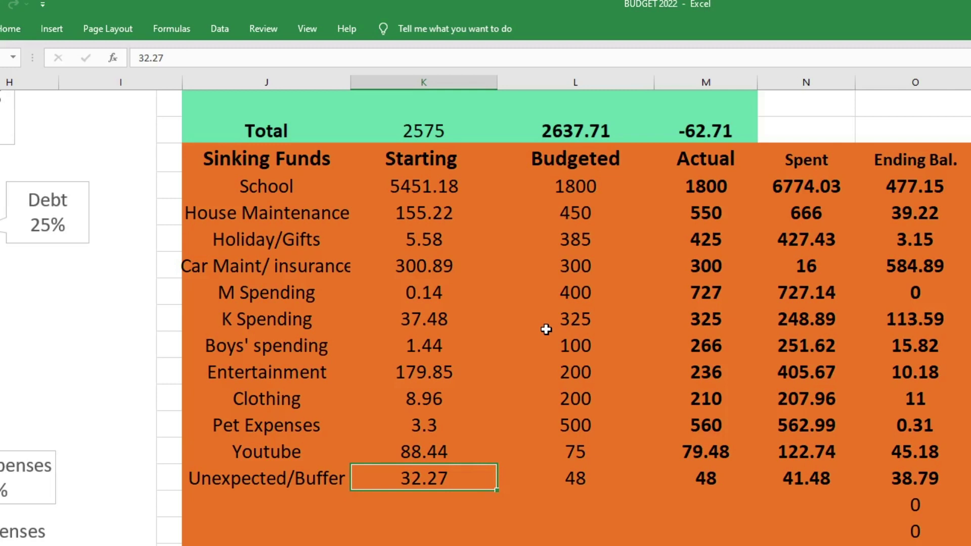
{"action": "key", "text": "Right"}
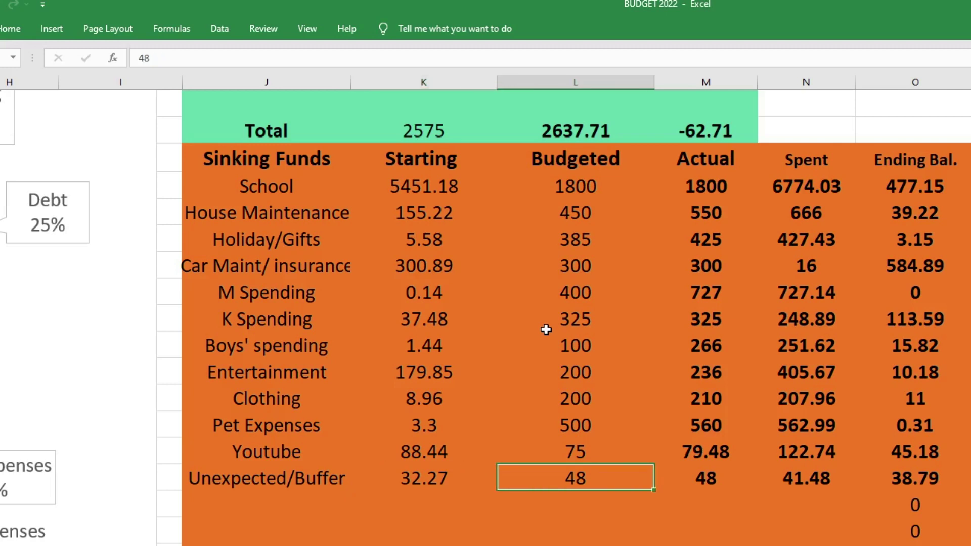
{"action": "key", "text": "Right"}
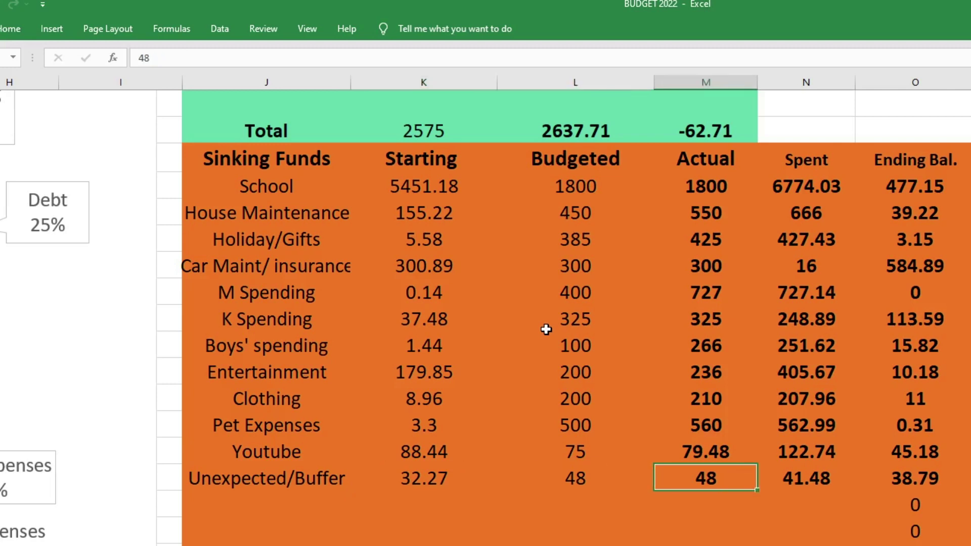
{"action": "key", "text": "Right"}
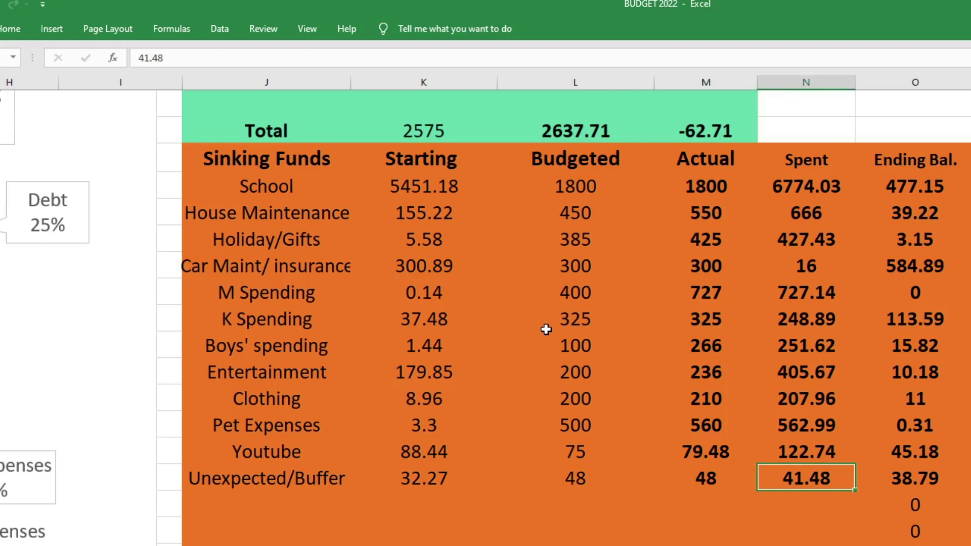
{"action": "key", "text": "Right"}
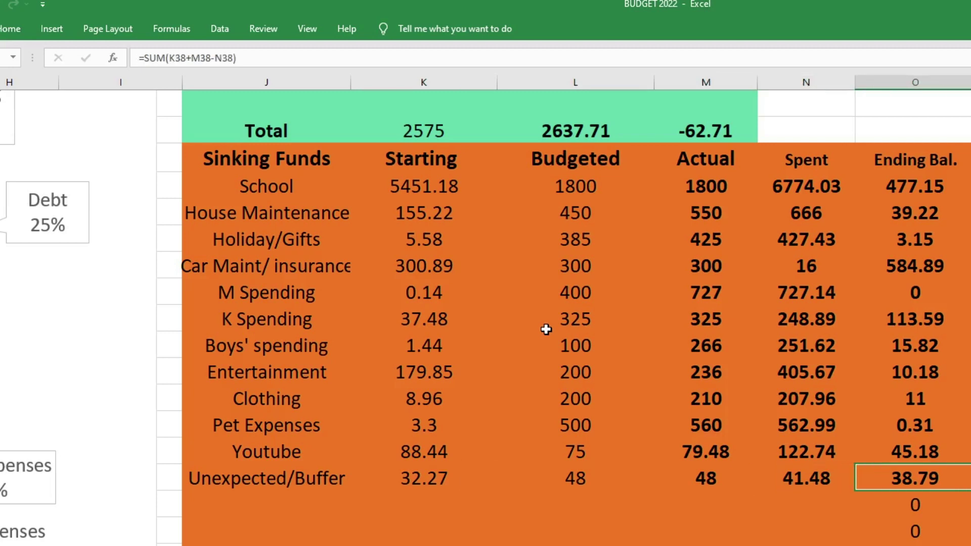
{"action": "key", "text": "Left"}
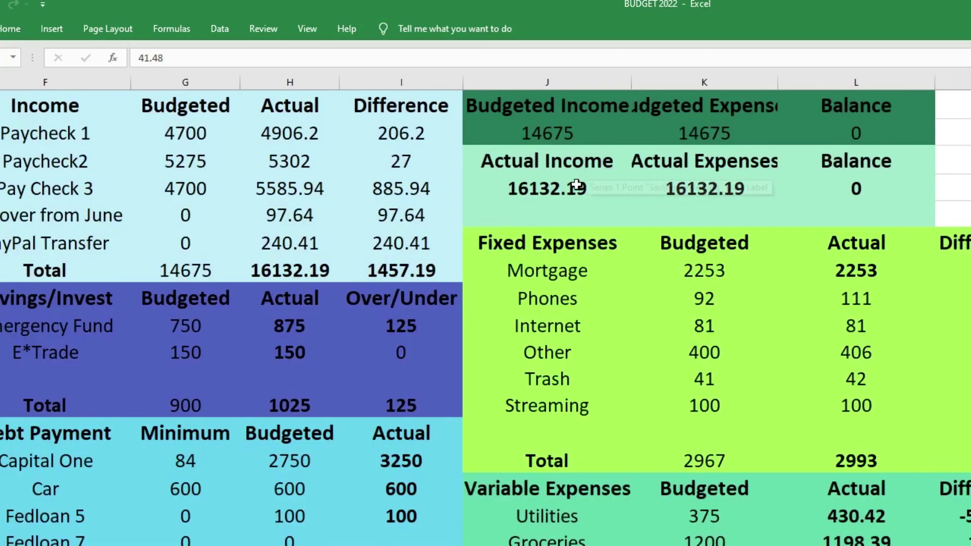
{"action": "left_click", "coordinate": [547, 188]}
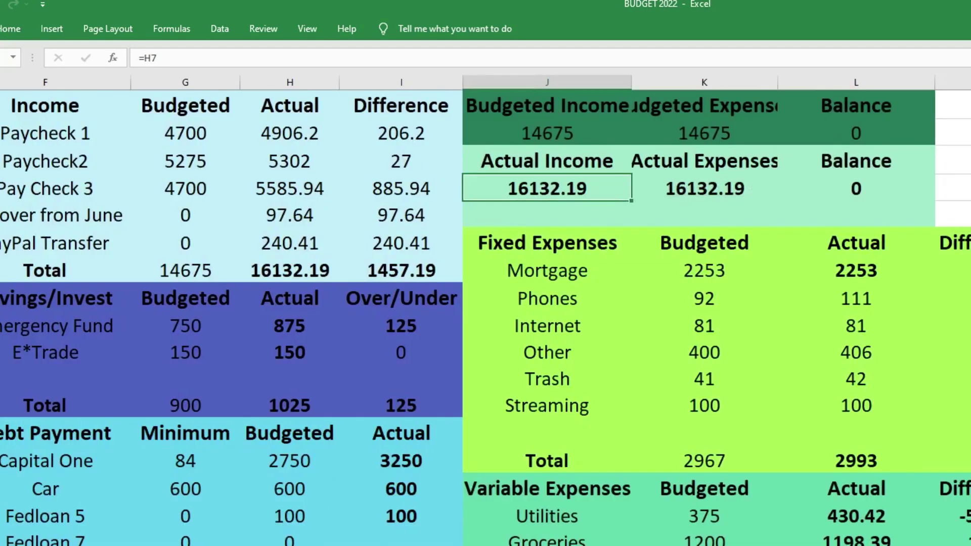
{"action": "left_click", "coordinate": [704, 189]}
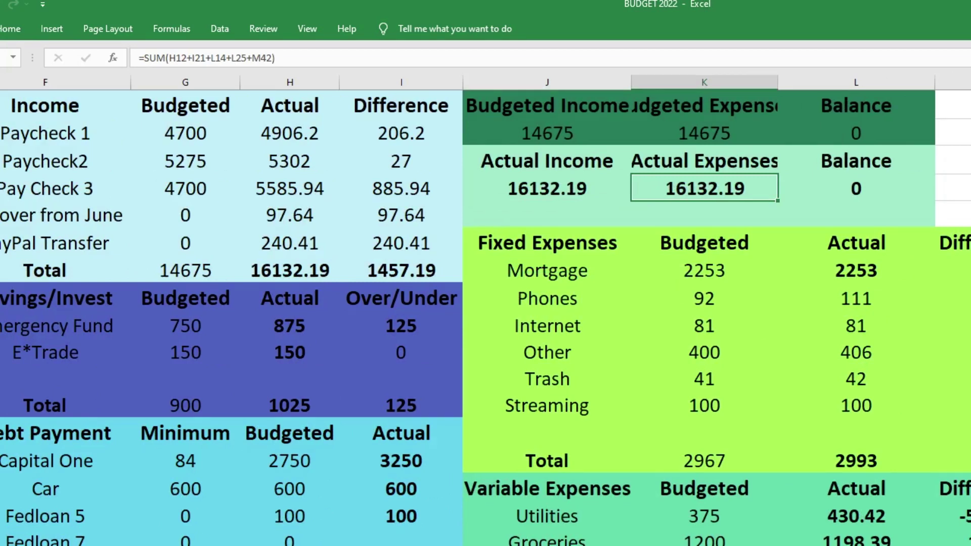
{"action": "left_click", "coordinate": [856, 188]}
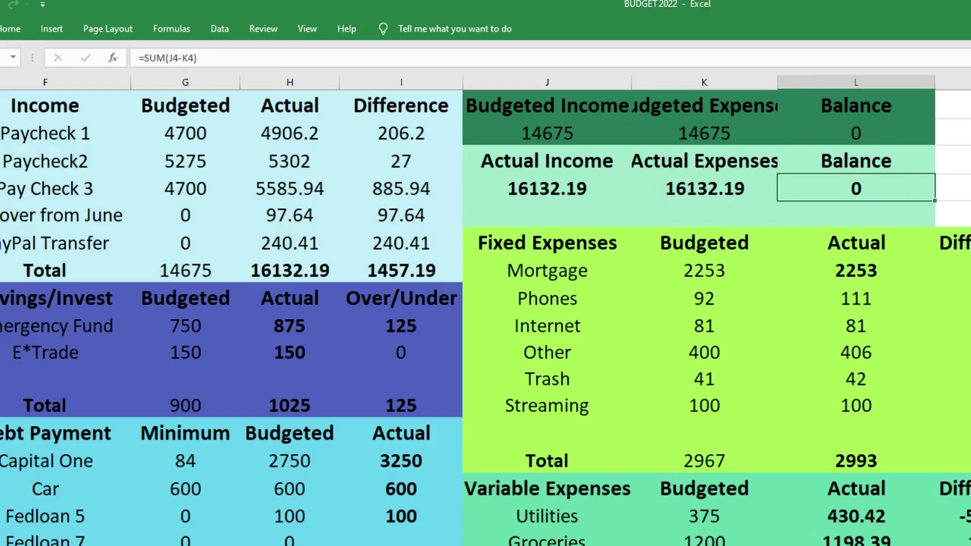
Bring the budget pie chart into view and select it: Sinking Funds 34%, Debt 25%, Fixed Expenses 19%
{"action": "scroll", "coordinate": [486, 318], "scroll_direction": "down", "scroll_amount": 6}
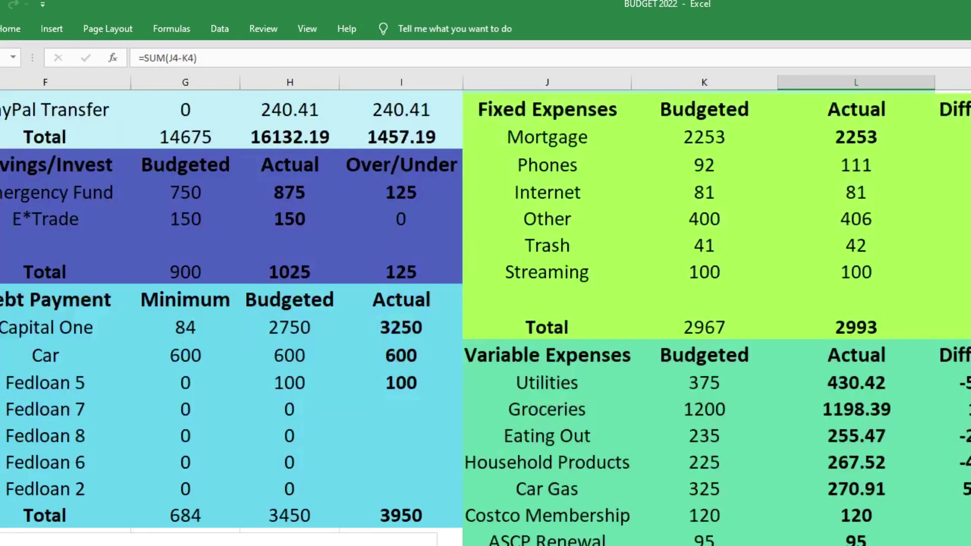
{"action": "scroll", "coordinate": [485, 317], "scroll_direction": "left", "scroll_amount": 5}
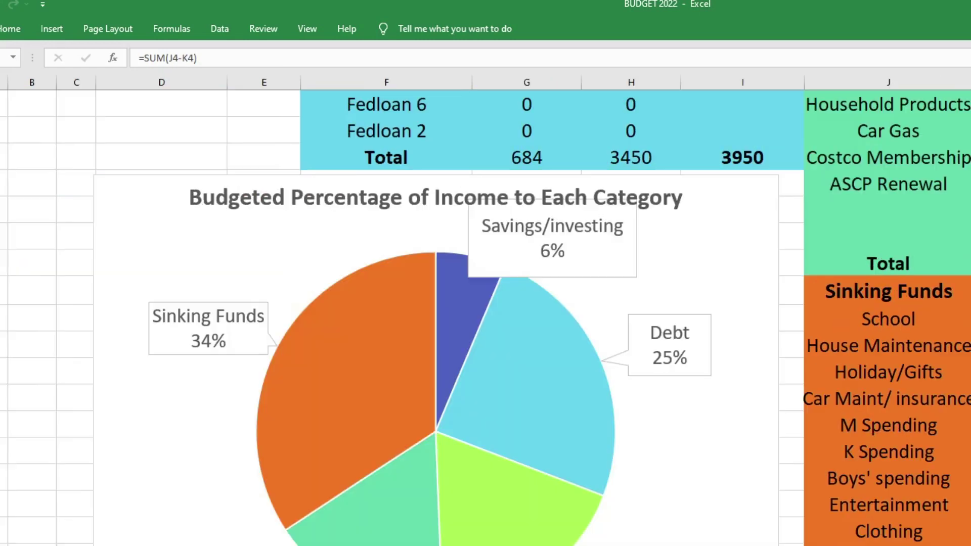
{"action": "scroll", "coordinate": [605, 294], "scroll_direction": "down", "scroll_amount": 1}
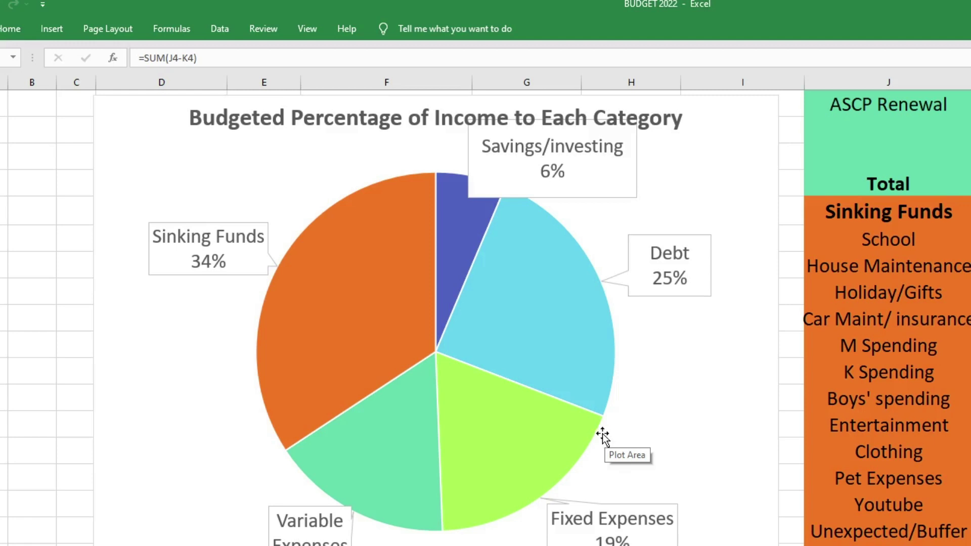
{"action": "scroll", "coordinate": [672, 511], "scroll_direction": "up", "scroll_amount": 1}
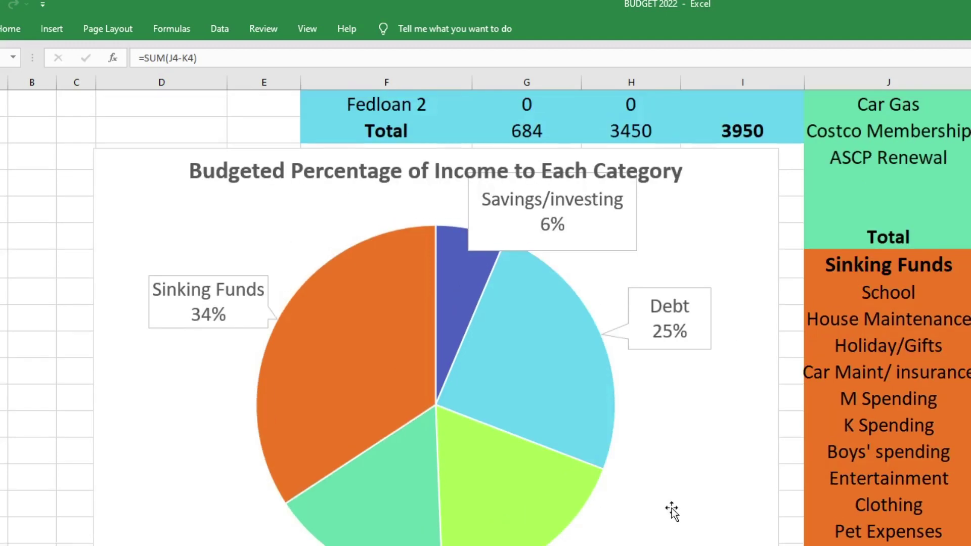
{"action": "left_click", "coordinate": [610, 241]}
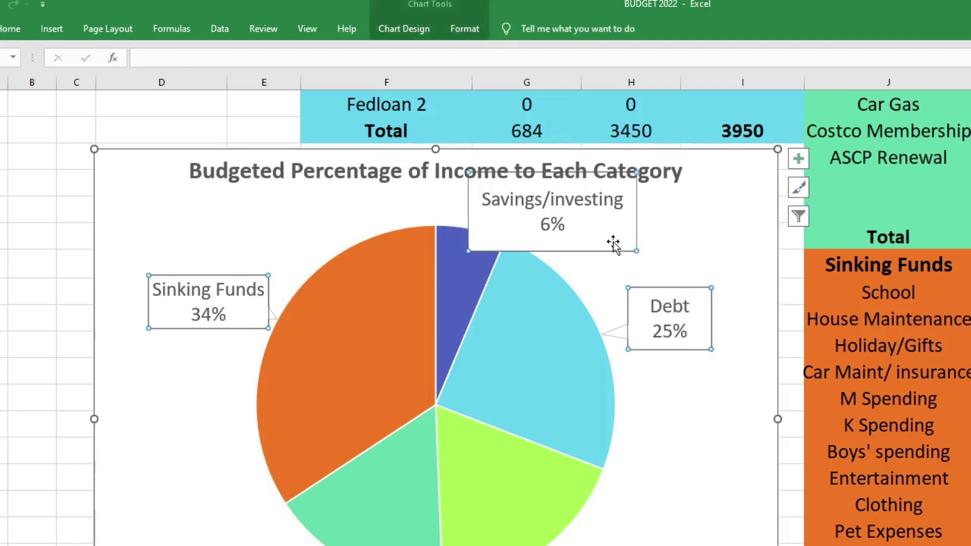
{"action": "left_click", "coordinate": [687, 333]}
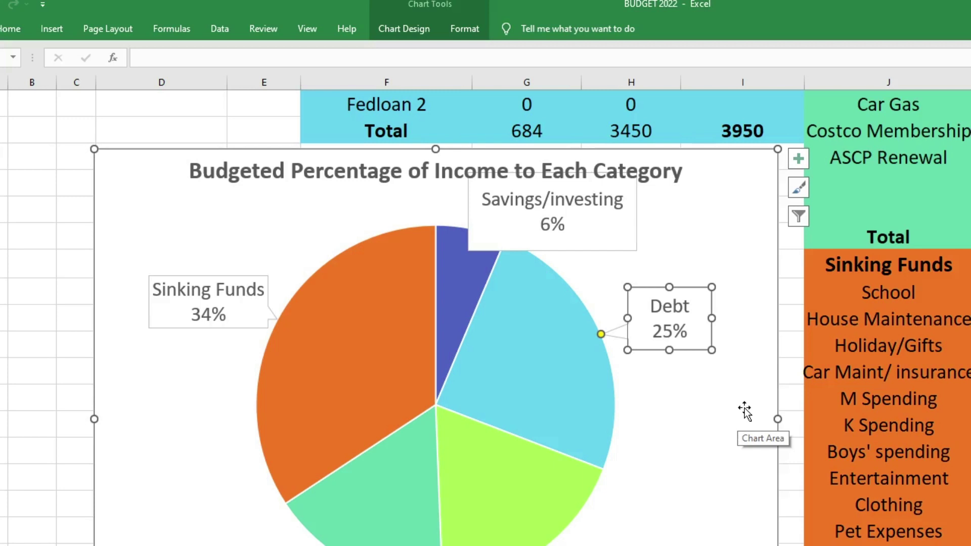
{"action": "scroll", "coordinate": [759, 425], "scroll_direction": "down", "scroll_amount": 2}
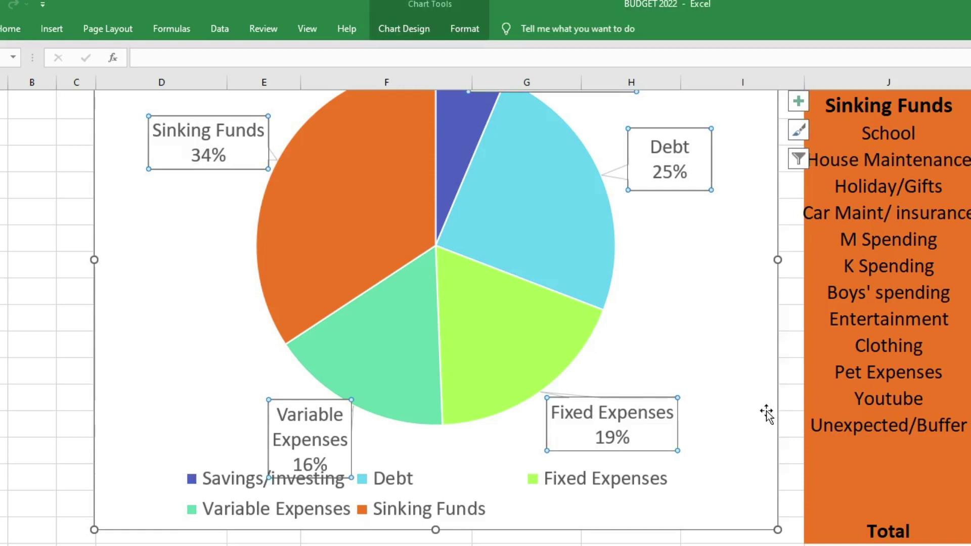
{"action": "left_click", "coordinate": [352, 450]}
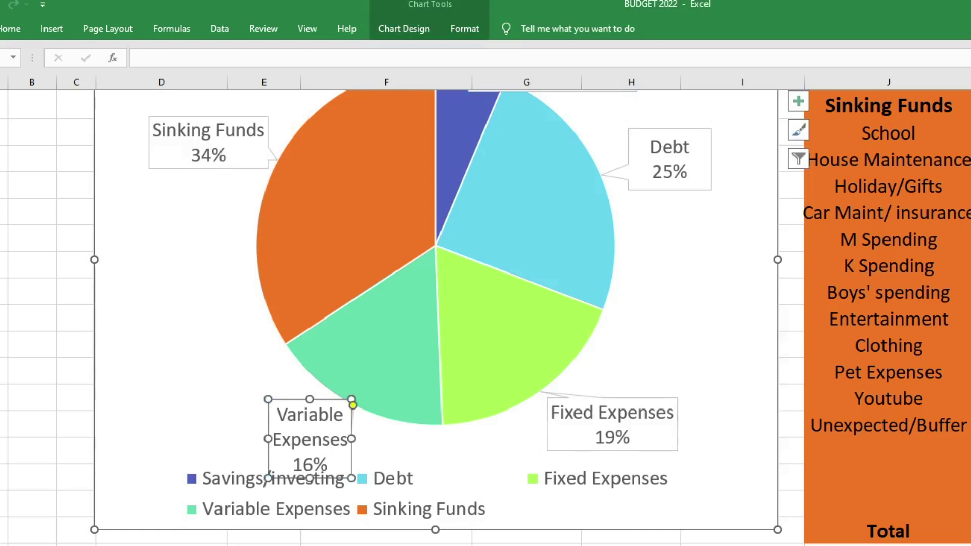
{"action": "scroll", "coordinate": [262, 318], "scroll_direction": "up", "scroll_amount": 2}
{"action": "left_click", "coordinate": [262, 319]}
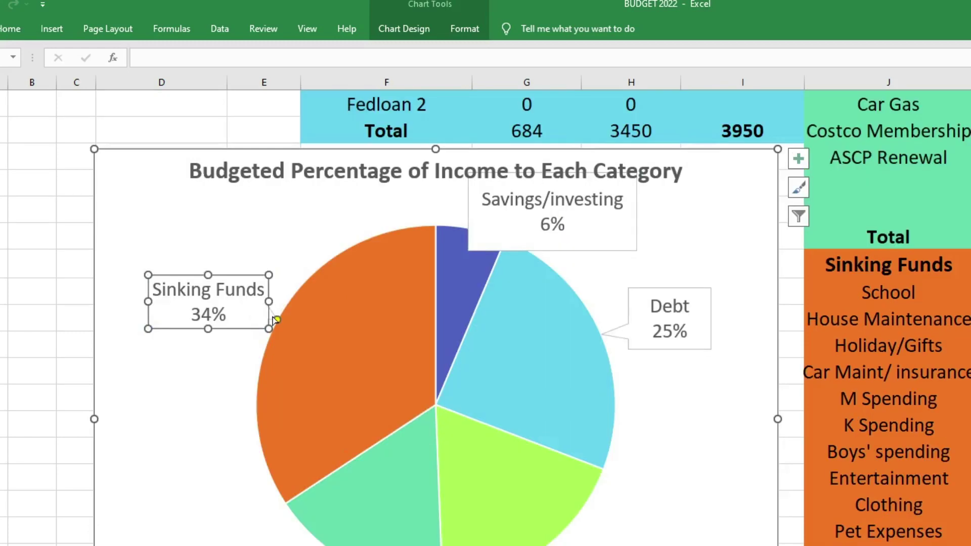
{"action": "scroll", "coordinate": [277, 319], "scroll_direction": "up", "scroll_amount": 7}
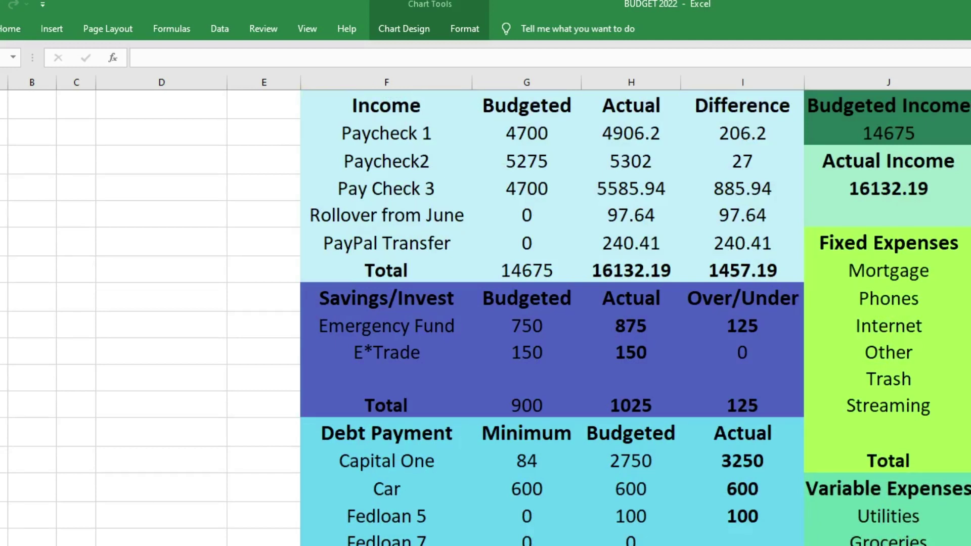
{"action": "scroll", "coordinate": [489, 312], "scroll_direction": "right", "scroll_amount": 5}
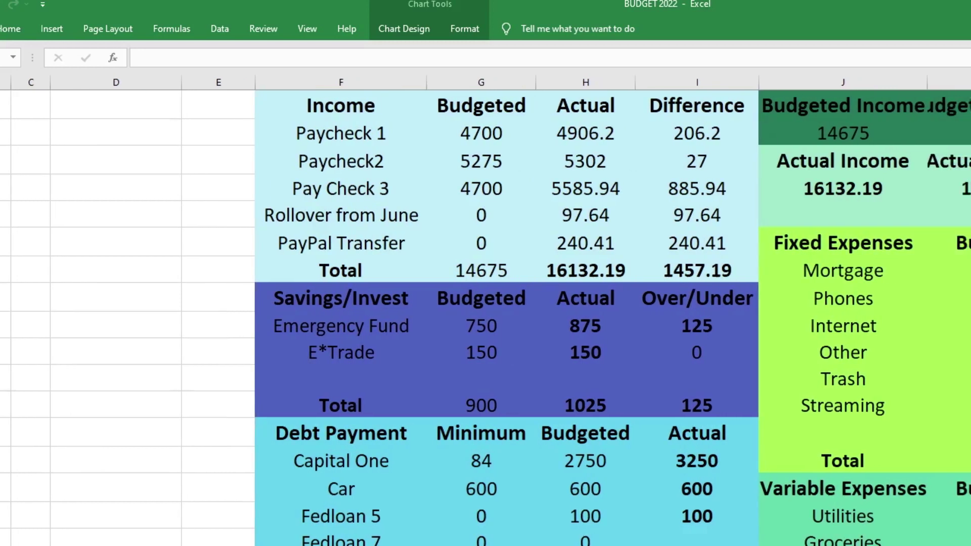
{"action": "scroll", "coordinate": [489, 311], "scroll_direction": "right", "scroll_amount": 1}
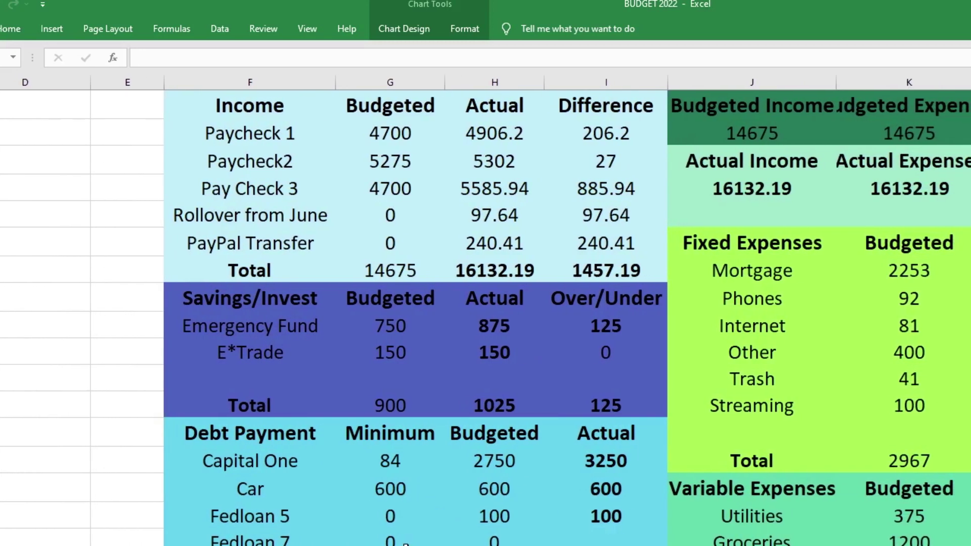